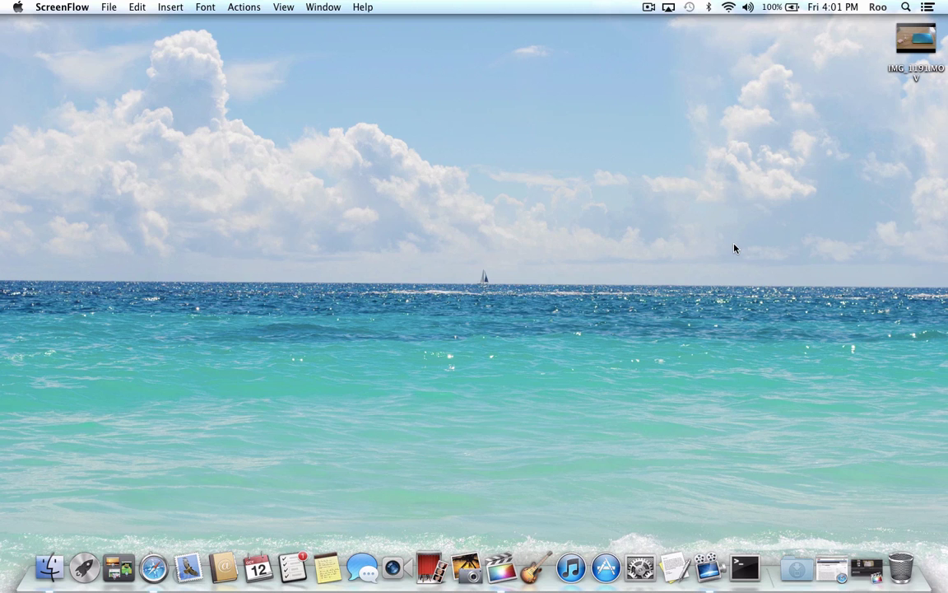
- Restore the minimized Final Cut Pro window holding the MacBook Air 2012 unboxing project
left_click(866, 567)
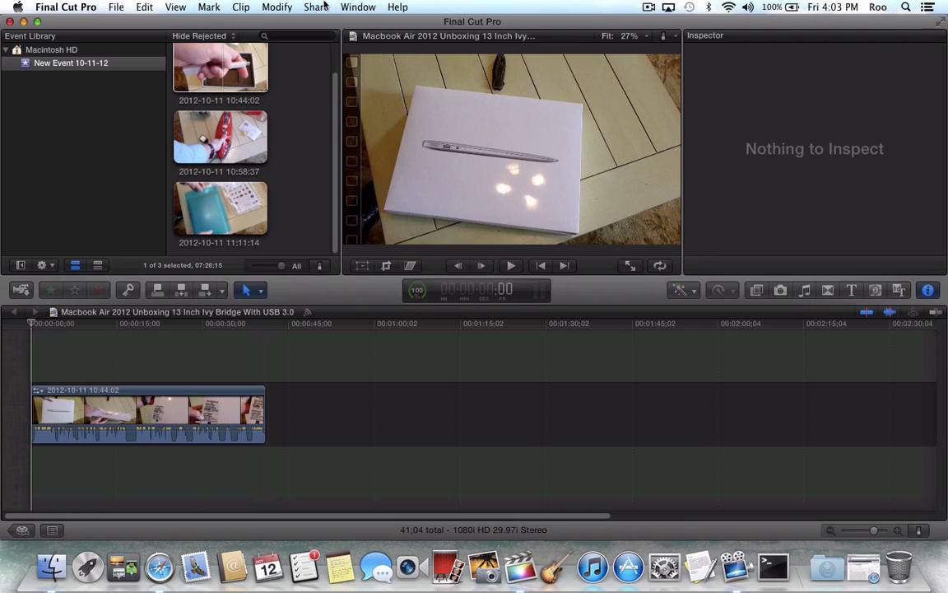
- Open Share > Export Media for the MacBook Air unboxing project
left_click(325, 6)
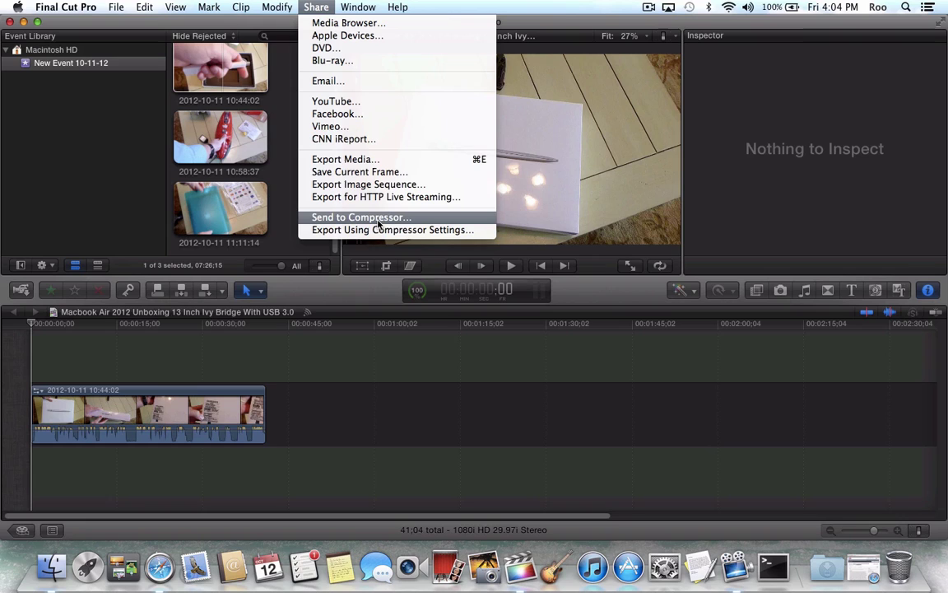
left_click(383, 161)
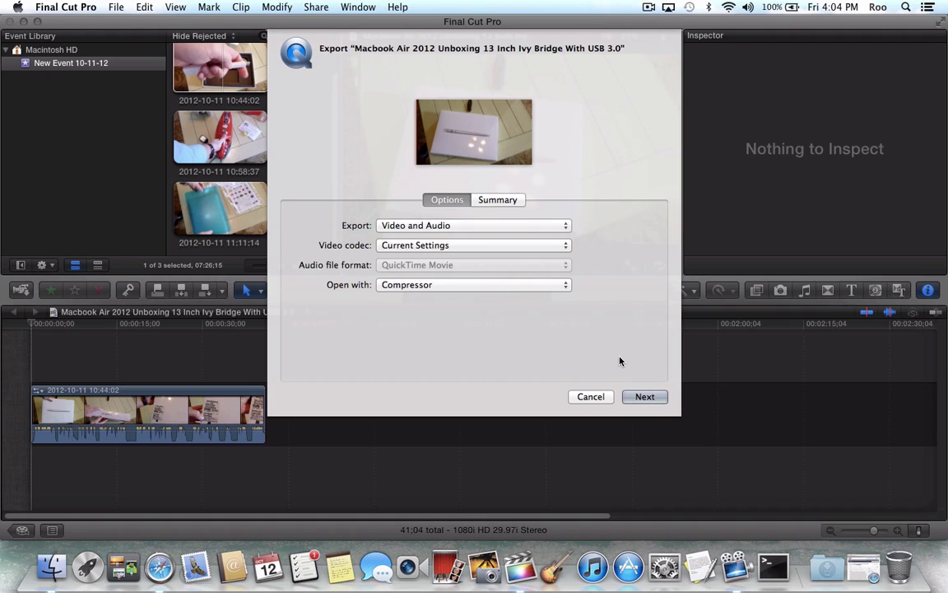
- Save the export as 'CP4 Fix' on the Desktop, sending it to Compressor
left_click(644, 397)
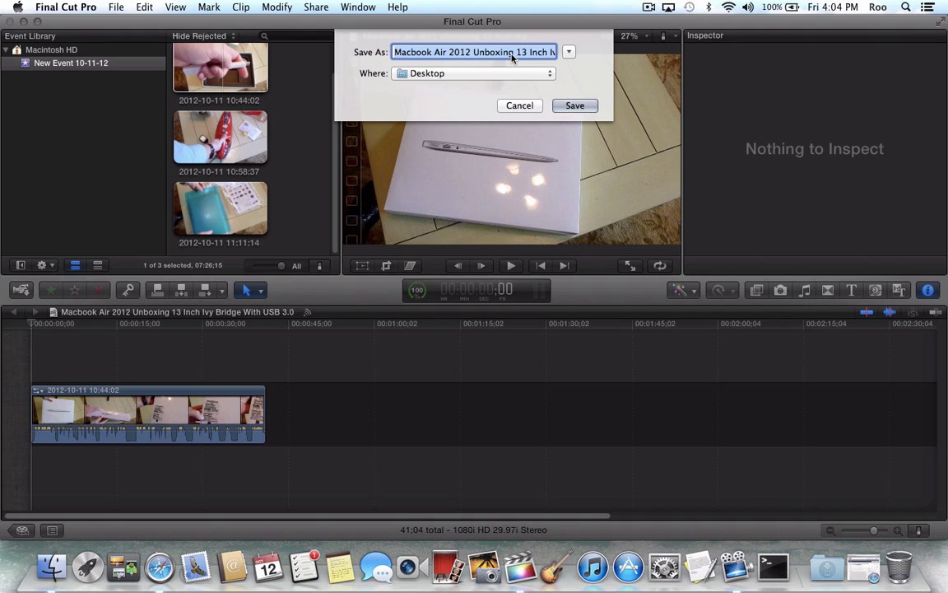
type("C")
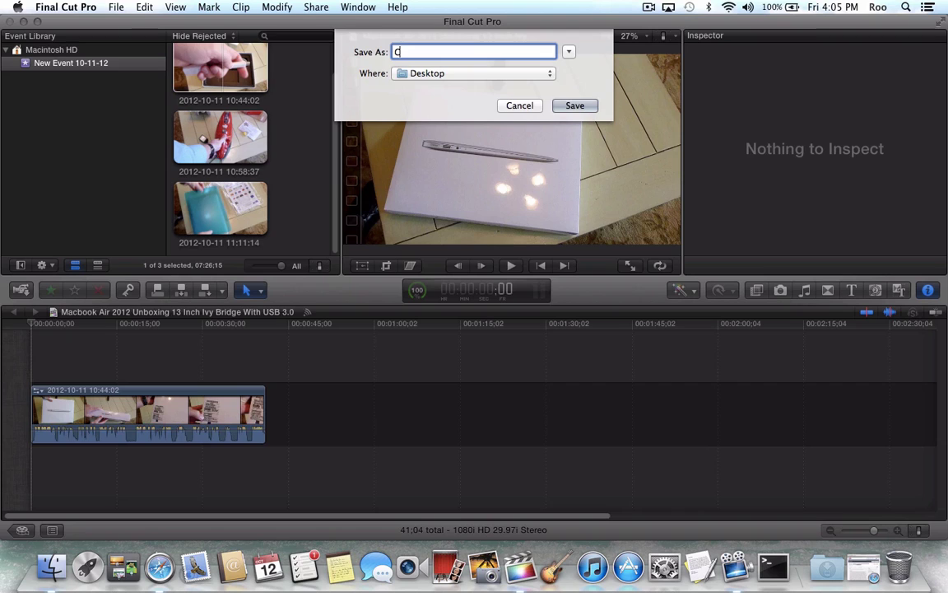
type("P4 Fix")
left_click(574, 105)
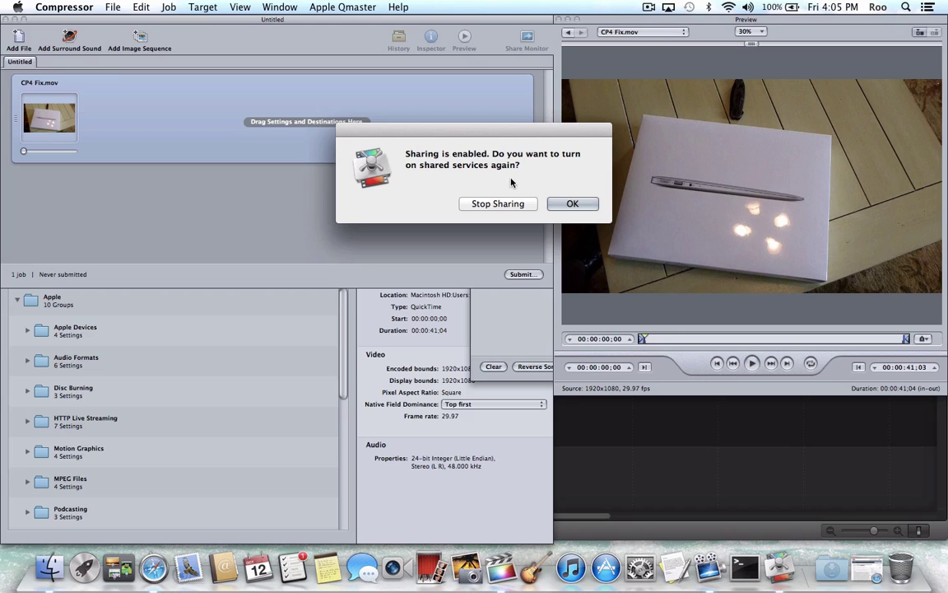
- Re-enable Compressor's shared services, authorizing with the account password
left_click(580, 207)
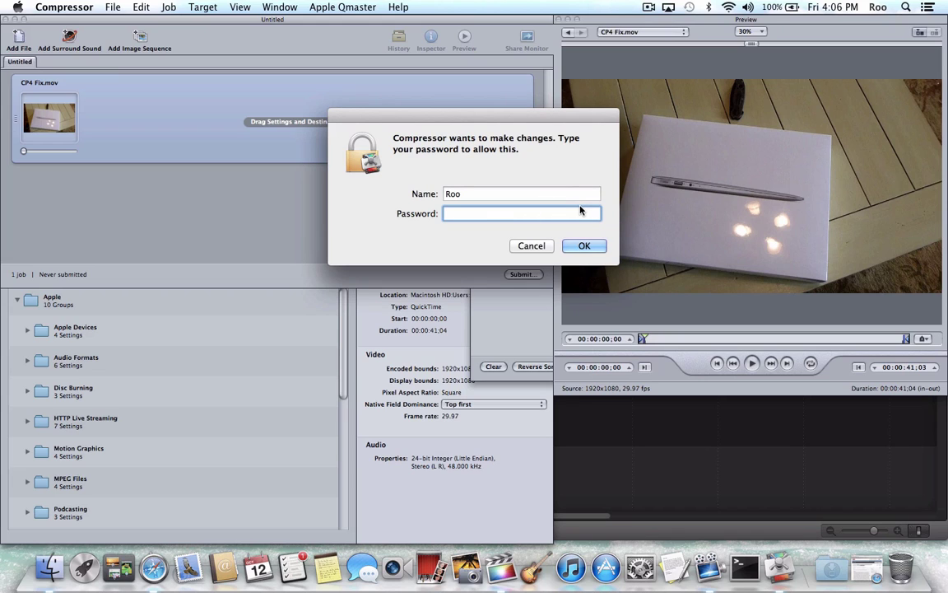
type("•••••••")
left_click(584, 246)
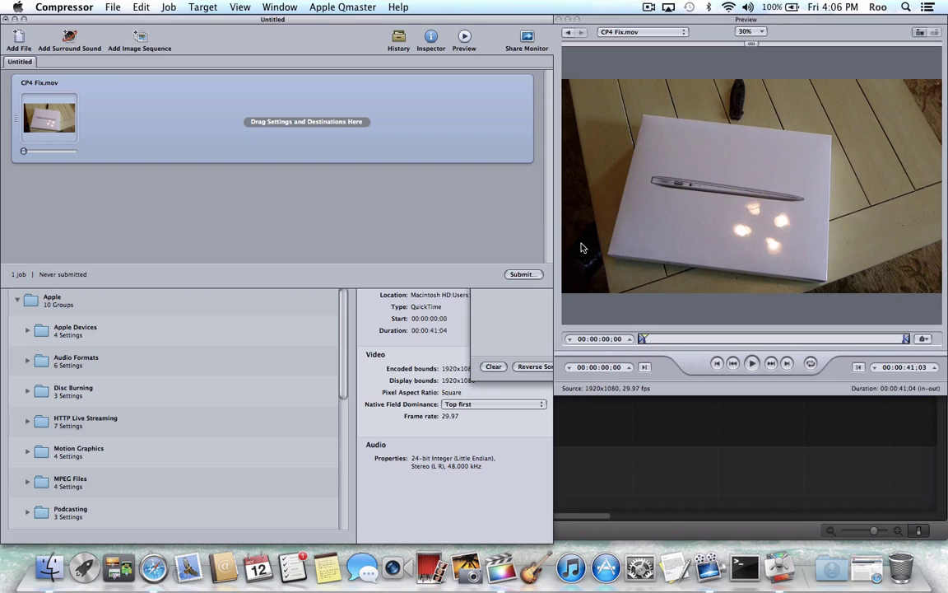
- Apply the HD 1080p Video Sharing setting from Video Sharing Services to the CP4 Fix.mov job
scroll(143, 393, "down", 10)
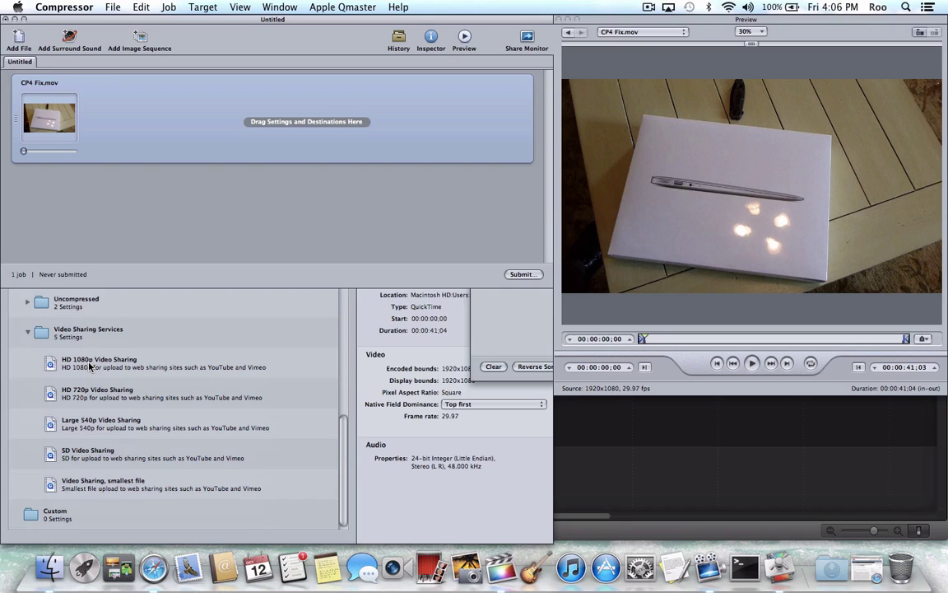
left_click(90, 367)
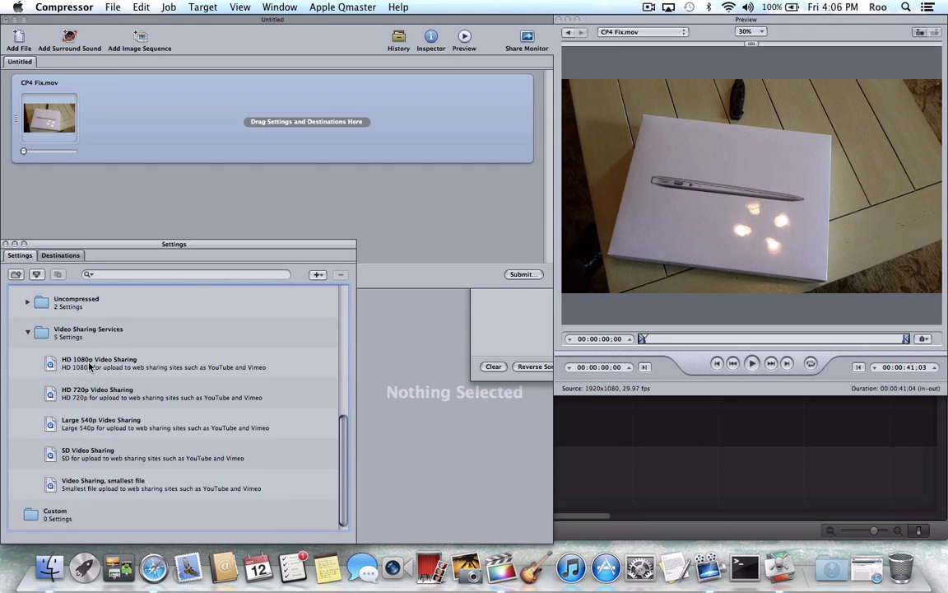
left_click(101, 367)
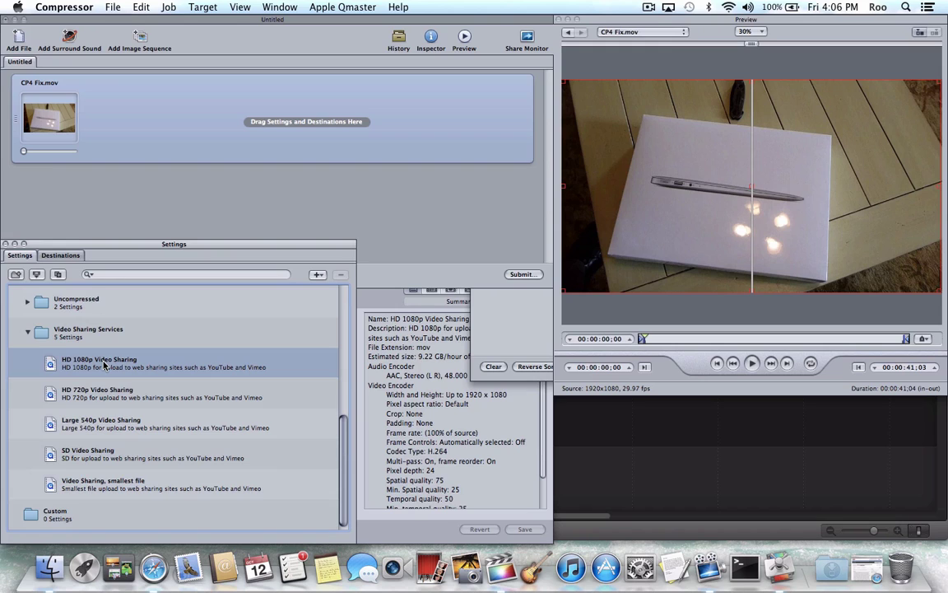
left_click_drag(104, 366, 200, 133)
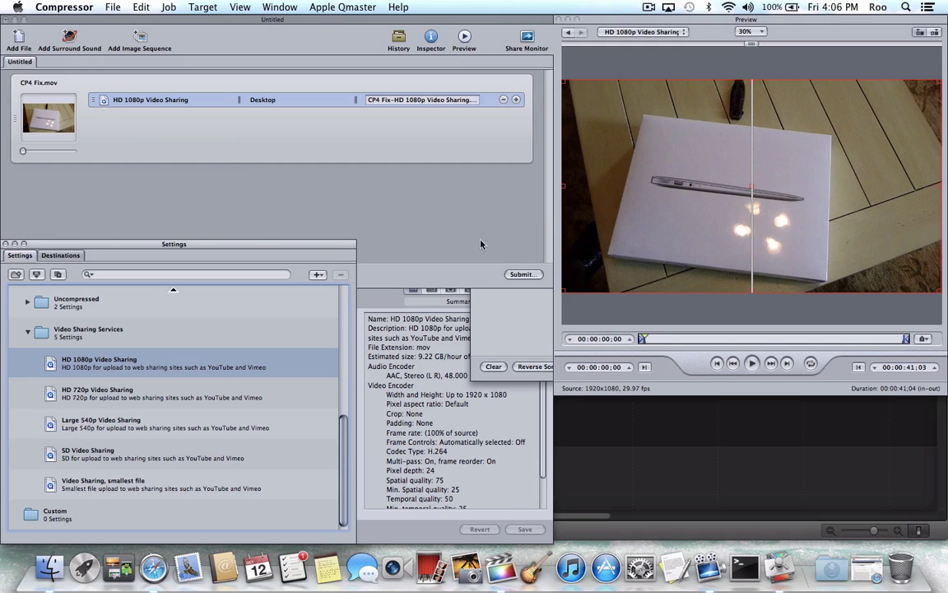
- Submit the CP4 Fix batch with Epic Cluster chosen as the rendering cluster
left_click(522, 275)
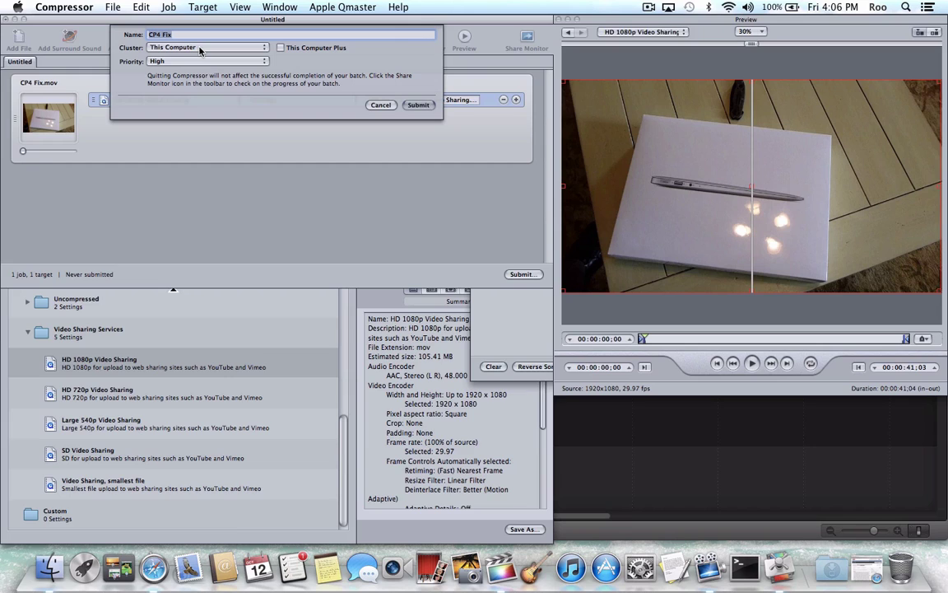
left_click(249, 51)
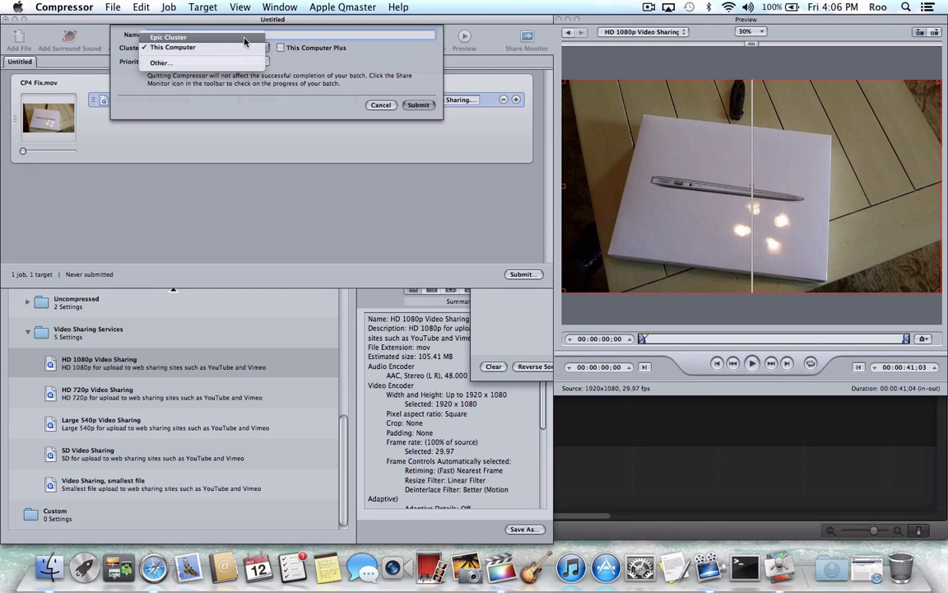
left_click(245, 41)
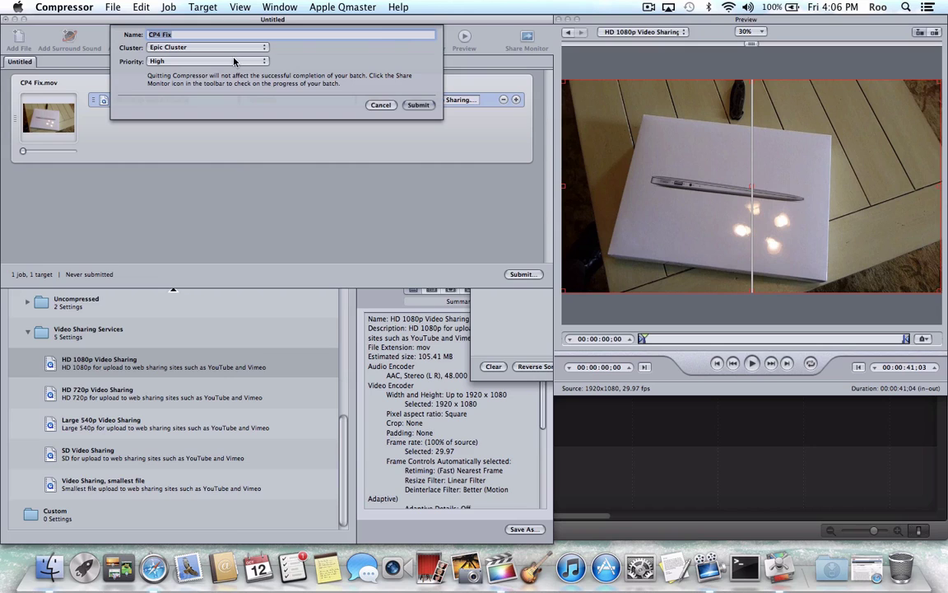
left_click(419, 105)
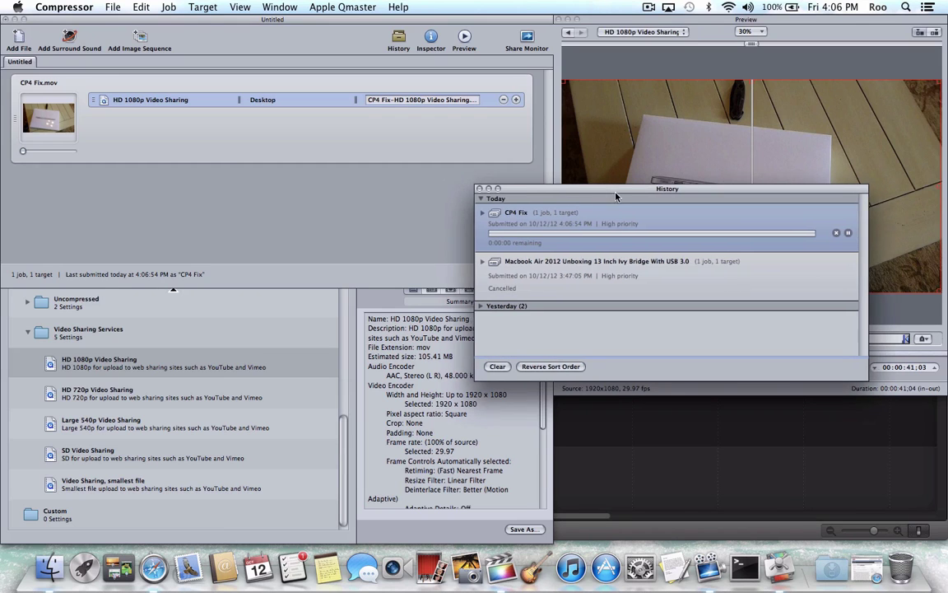
- Drag the History window down and right, below the preview image
left_click_drag(614, 191, 671, 295)
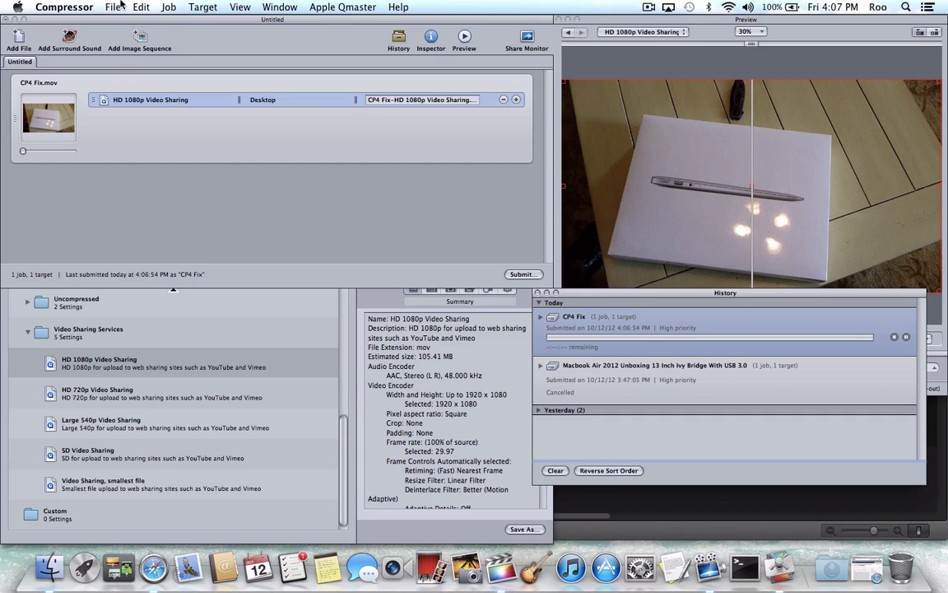
- Launch Apple Qadministrator and list the Compressor services on the iMac and MacBook Air
left_click(331, 7)
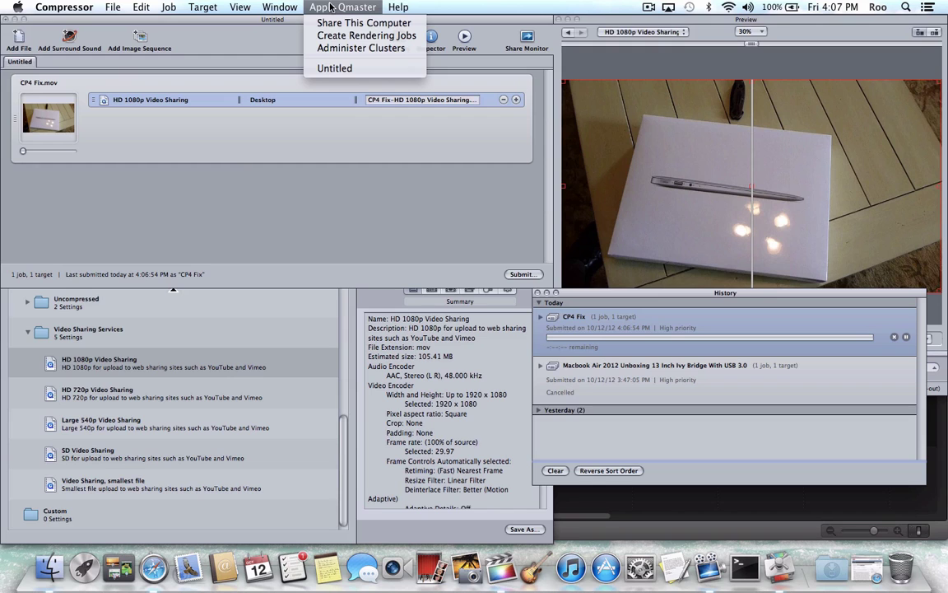
left_click(343, 56)
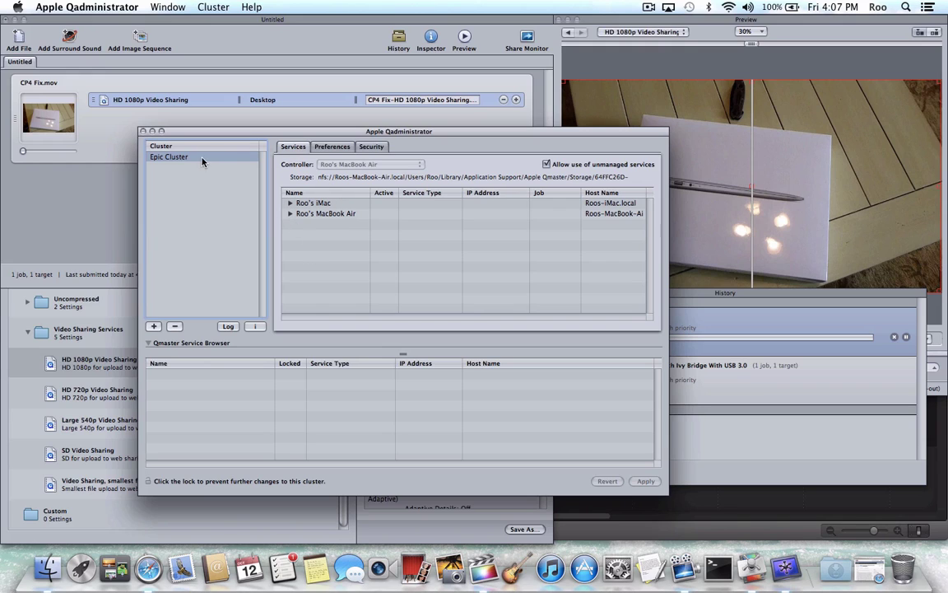
left_click(291, 204)
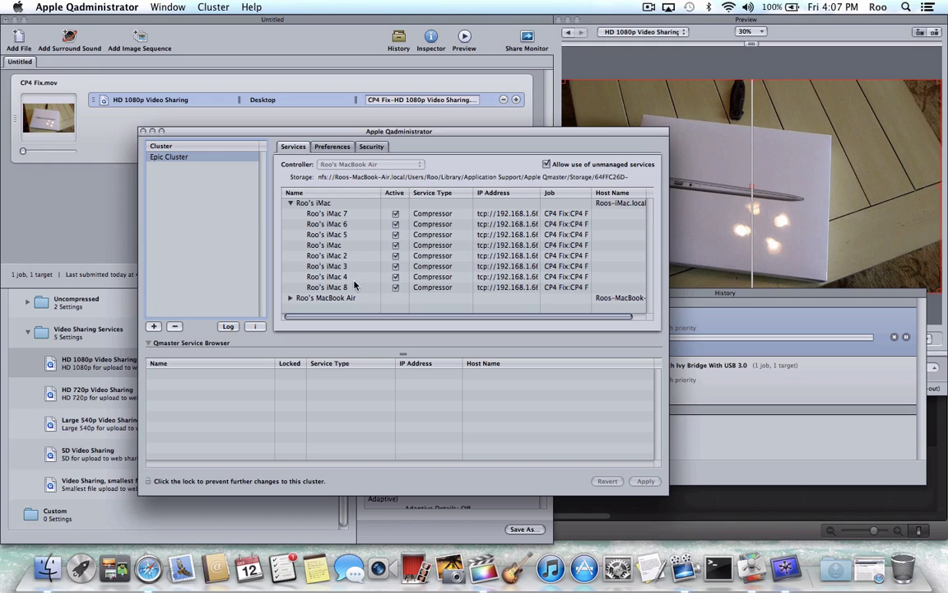
left_click(290, 298)
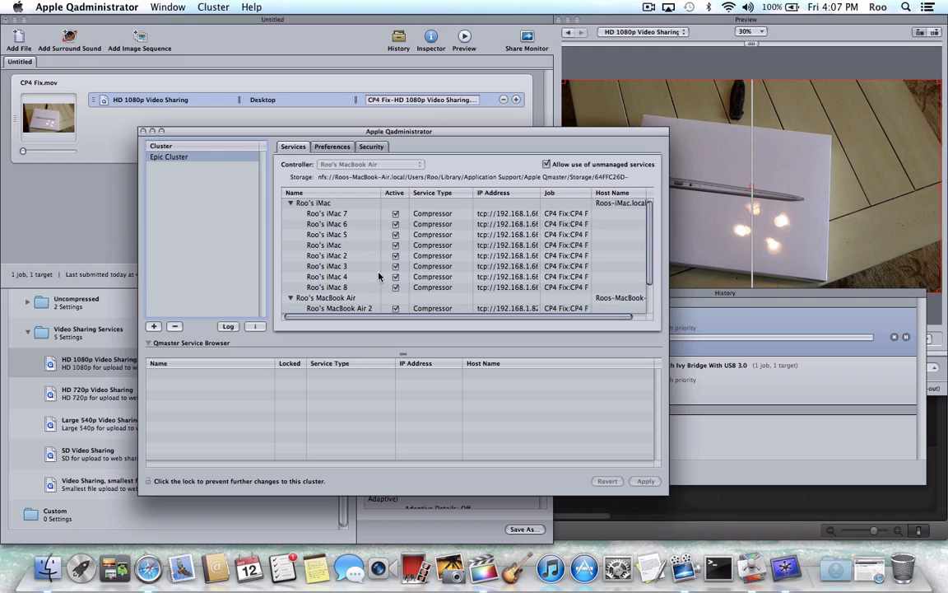
scroll(442, 280, "down", 3)
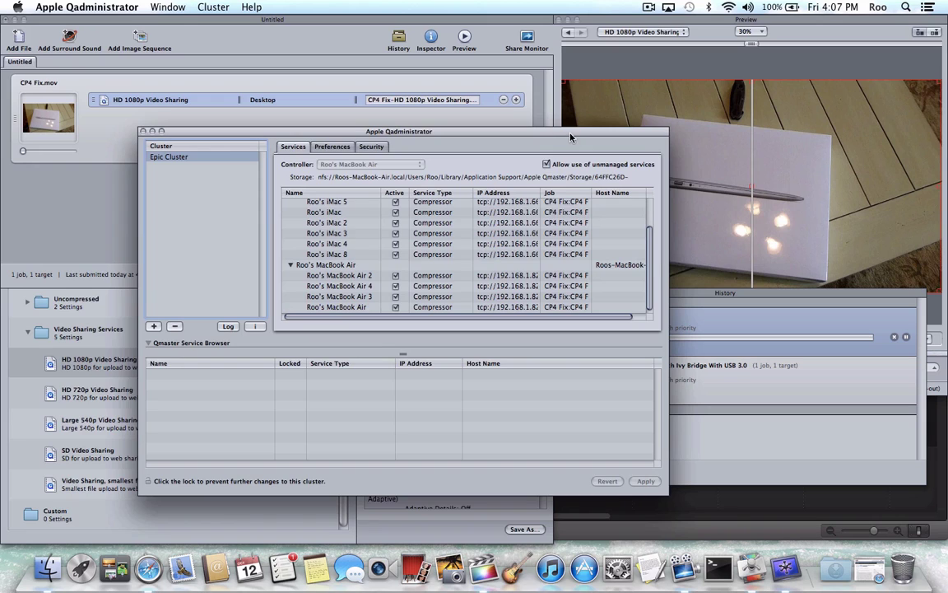
- Move the Qadministrator window aside to expose the CP4 Fix job history and time remaining
left_click_drag(570, 137, 445, 126)
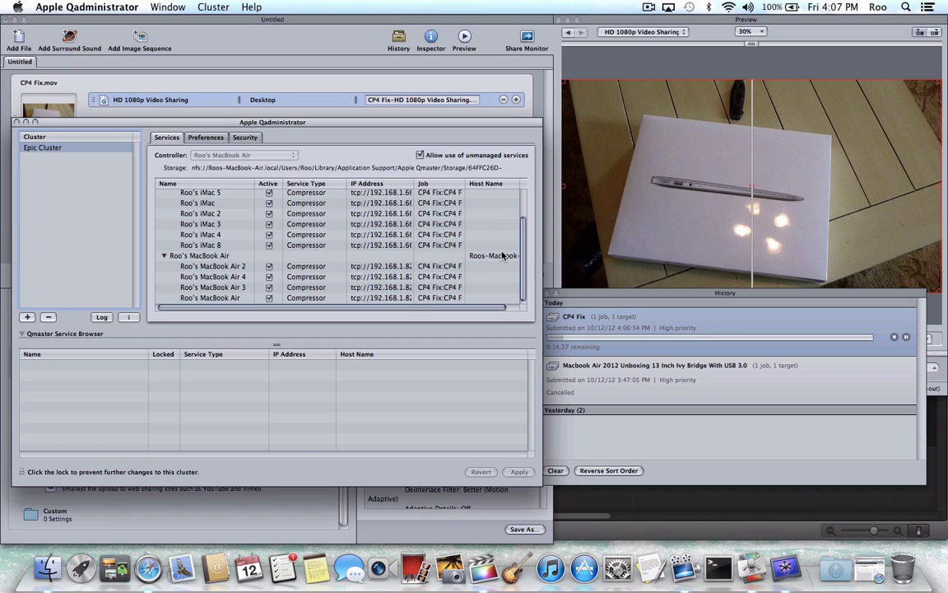
mouse_move(523, 261)
left_mouse_down()
mouse_move(522, 239)
mouse_move(528, 274)
left_mouse_up()
left_click_drag(524, 250, 524, 194)
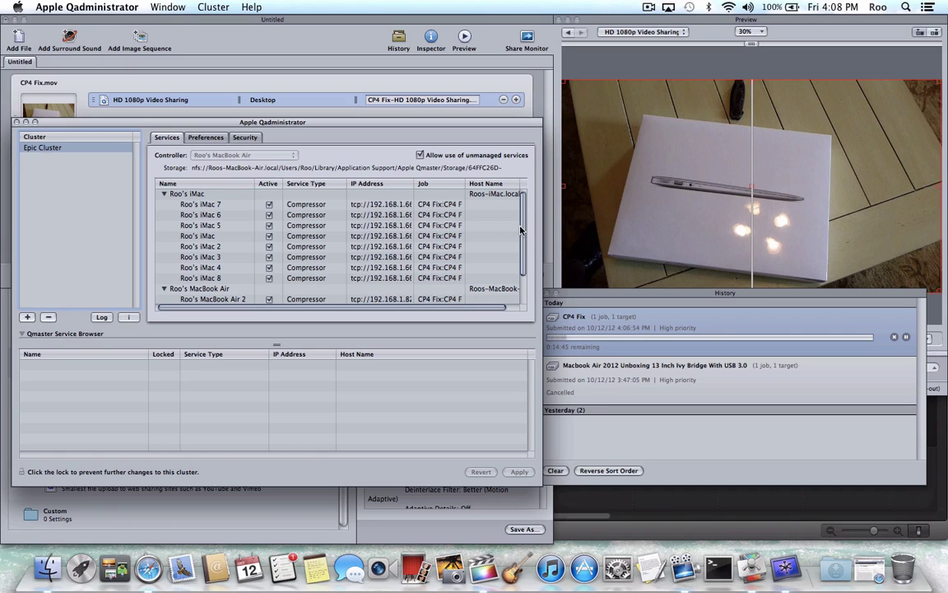
left_click_drag(522, 257, 521, 282)
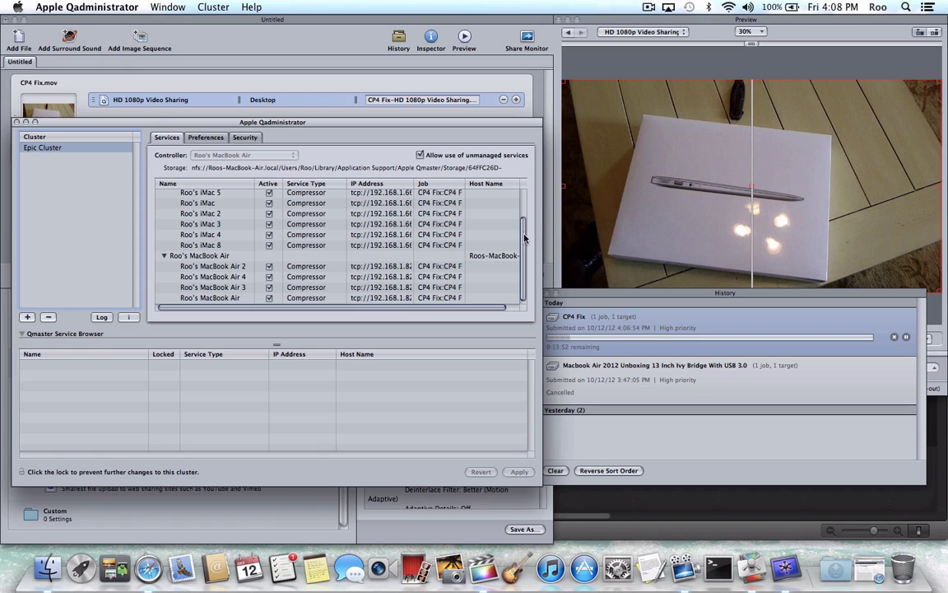
scroll(524, 247, "up", 2)
scroll(524, 257, "down", 2)
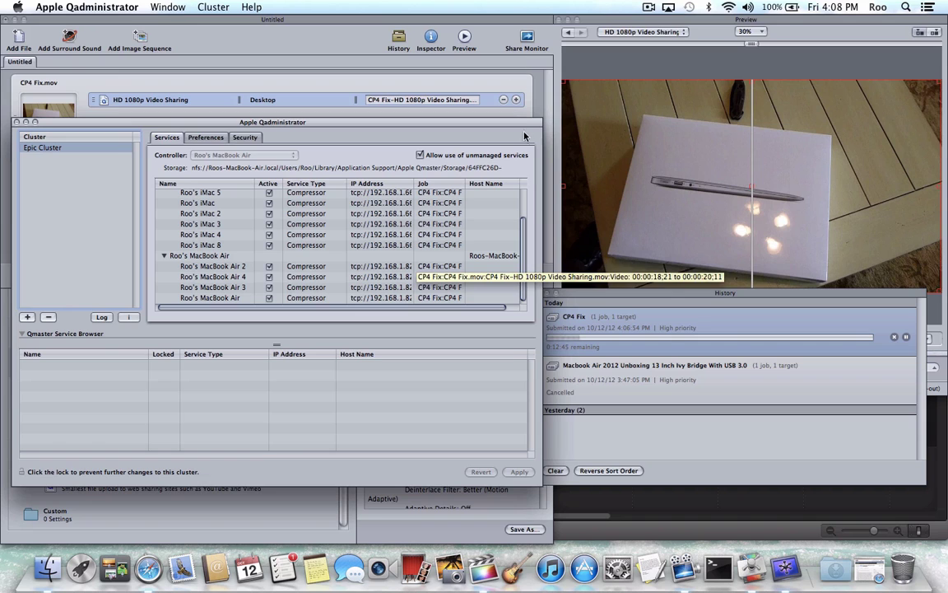
- Minimize the Compressor and Final Cut Pro windows and hide Apple Qadministrator
left_click(13, 20)
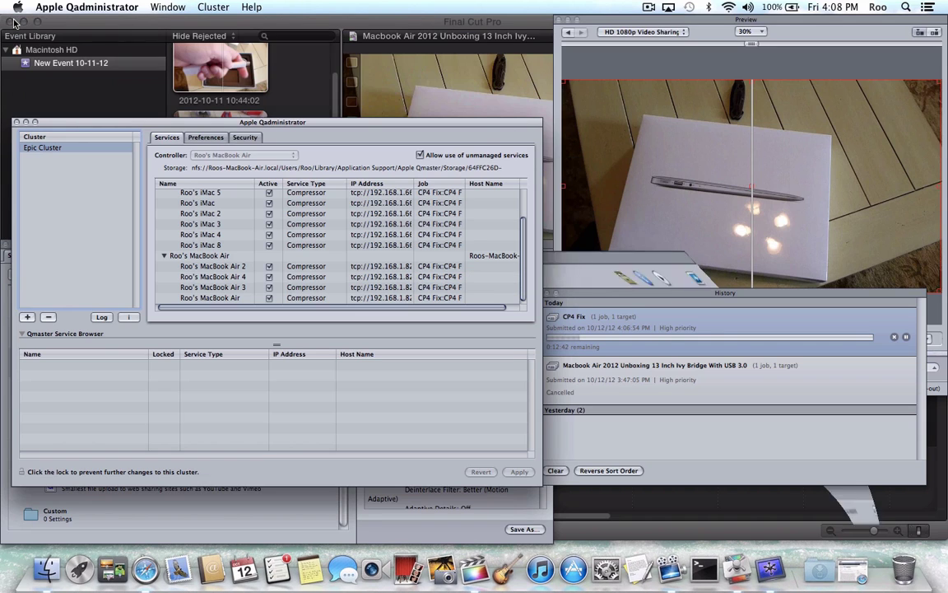
left_click(23, 22)
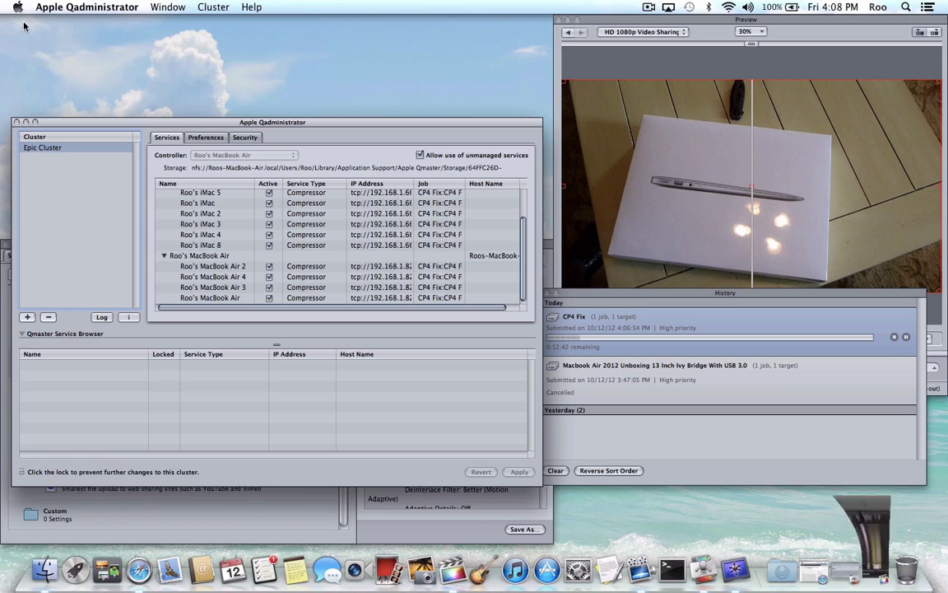
left_click(80, 124)
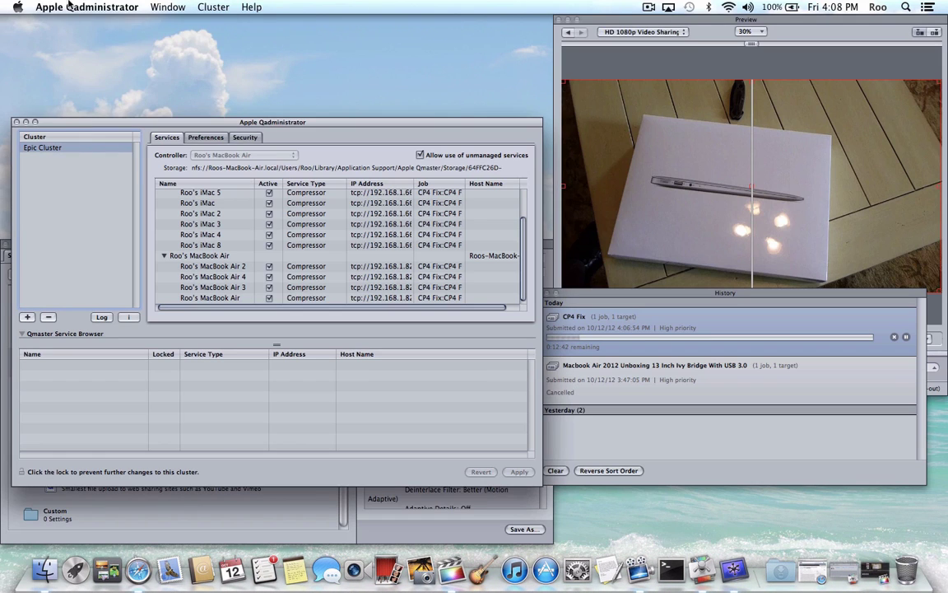
left_click(69, 6)
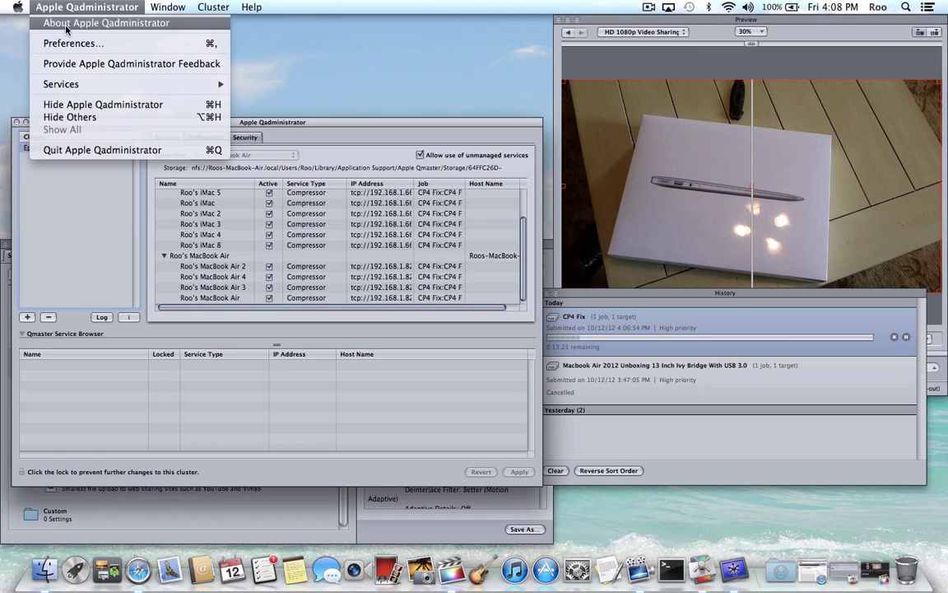
left_click(70, 107)
- Hide Compressor so only the Finder desktop remains
left_click(108, 249)
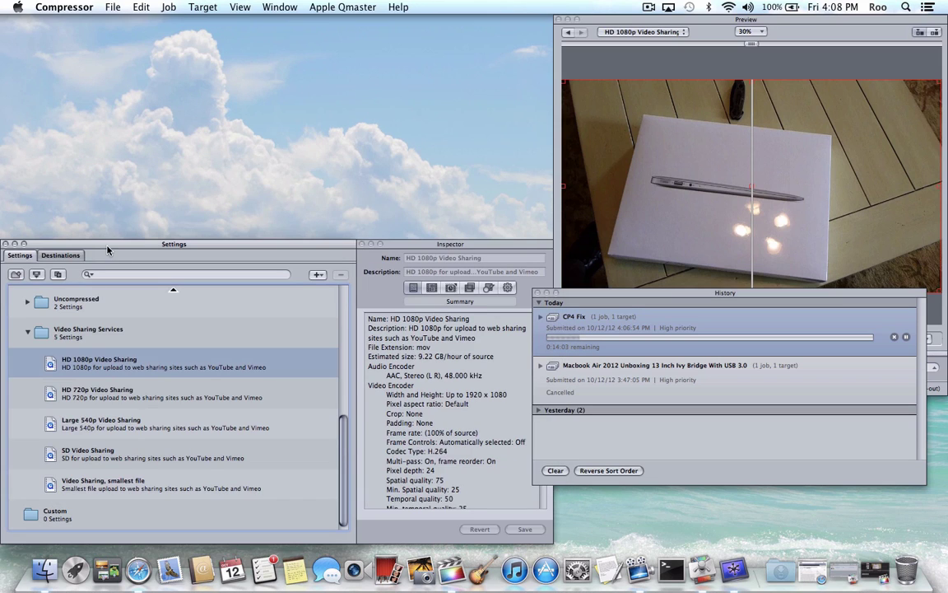
left_click(66, 7)
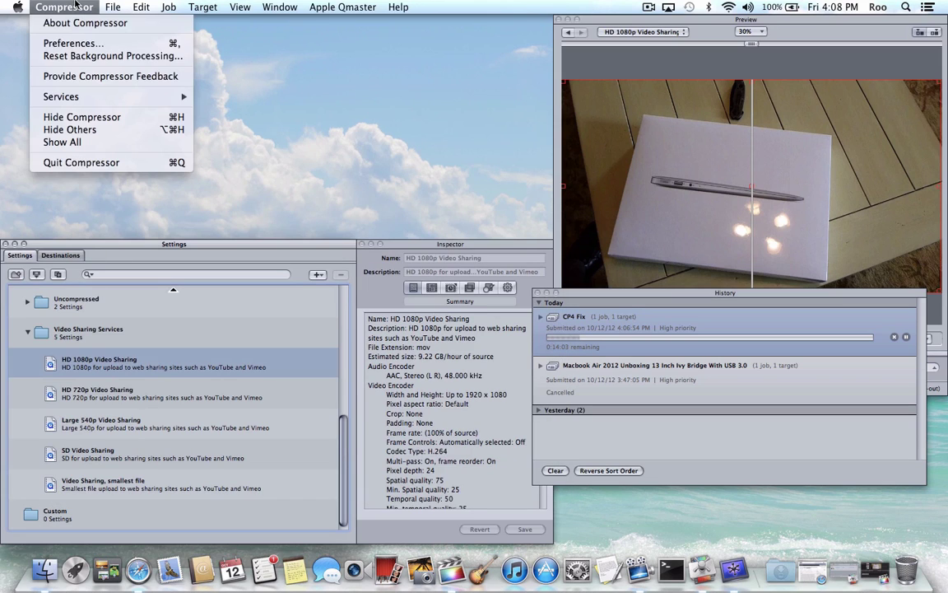
left_click(92, 116)
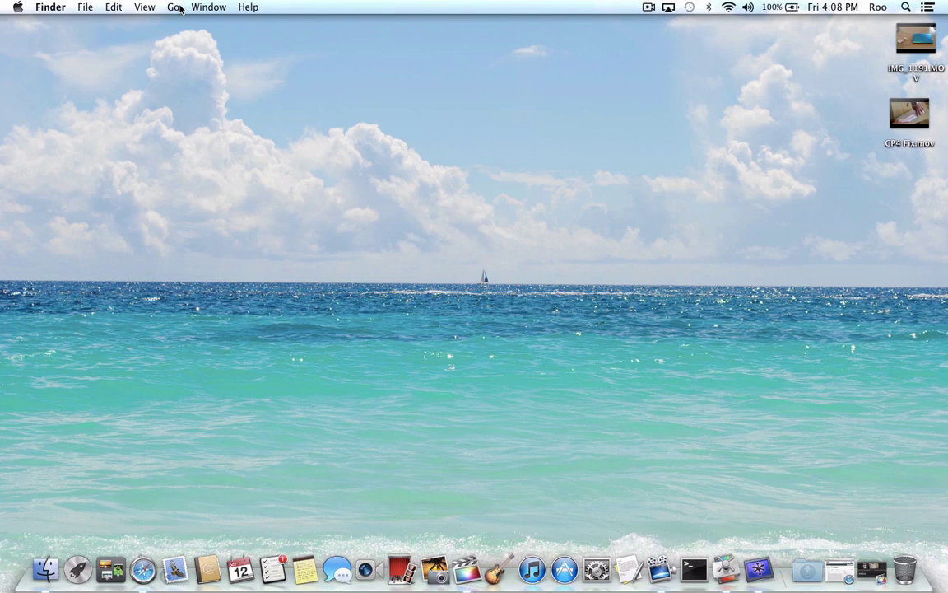
- Show the Finder Go menu's navigation destinations
left_click(176, 7)
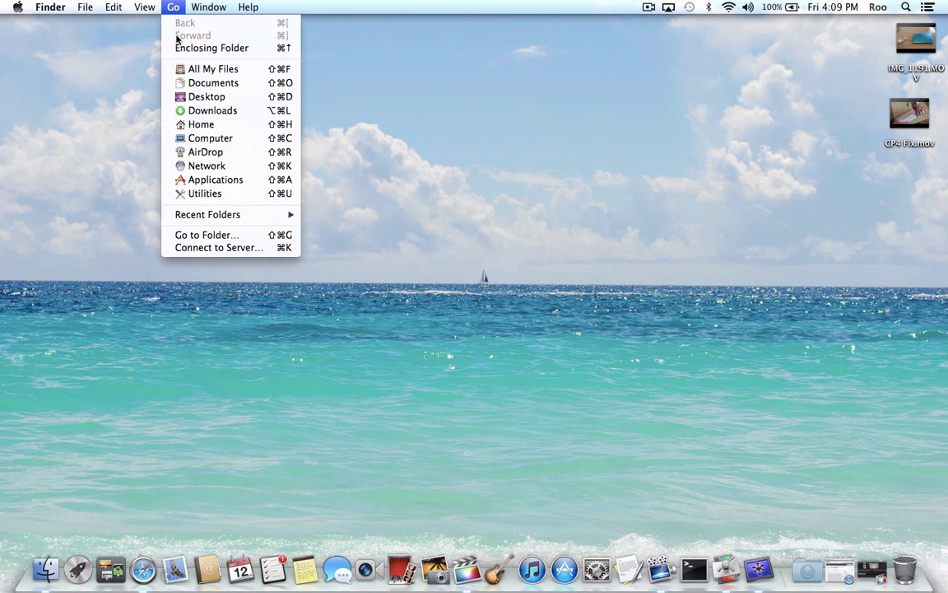
- Use Go to Folder to jump to /Users/Shared/Library/Application Support/
left_click(219, 236)
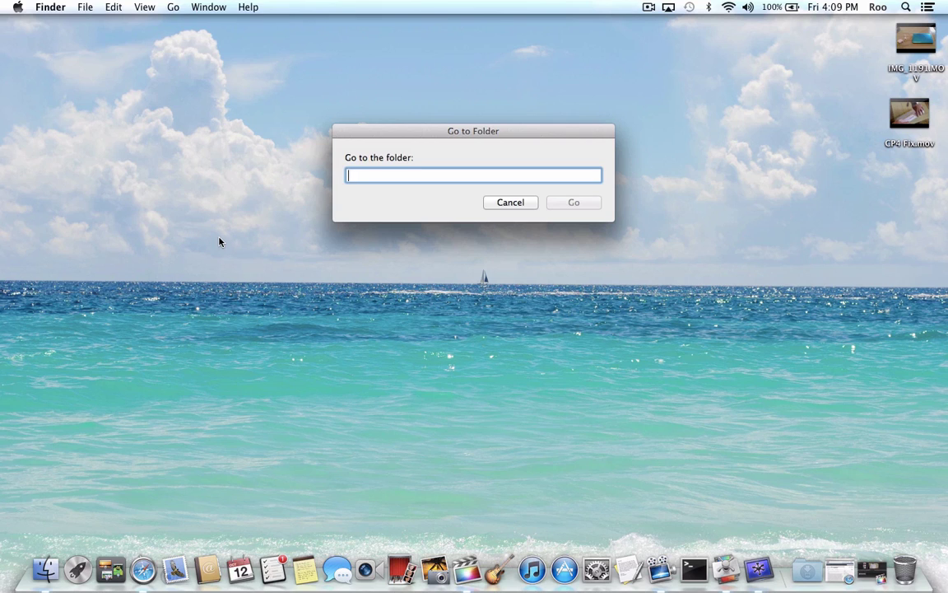
type("/Users")
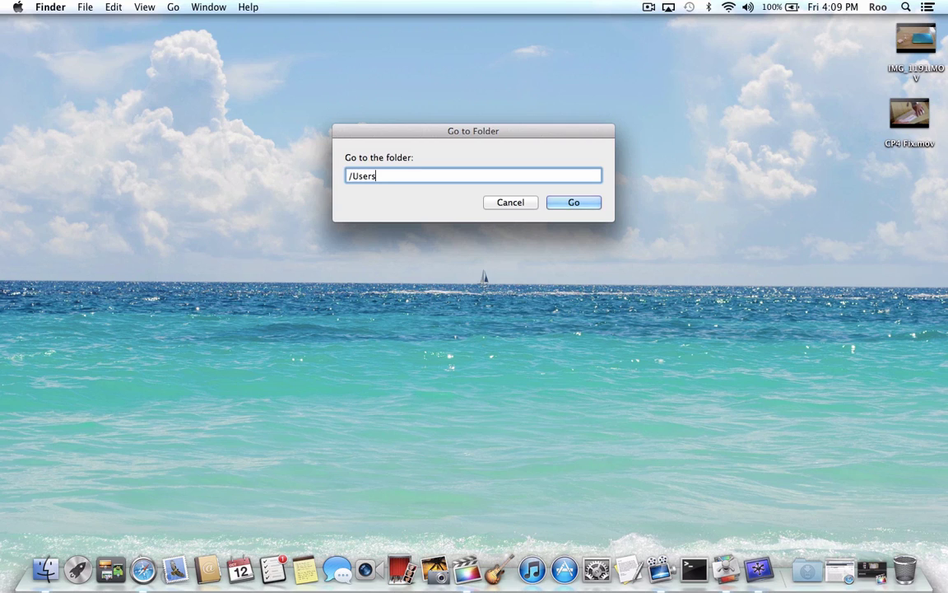
type("/Shared/Library/Application")
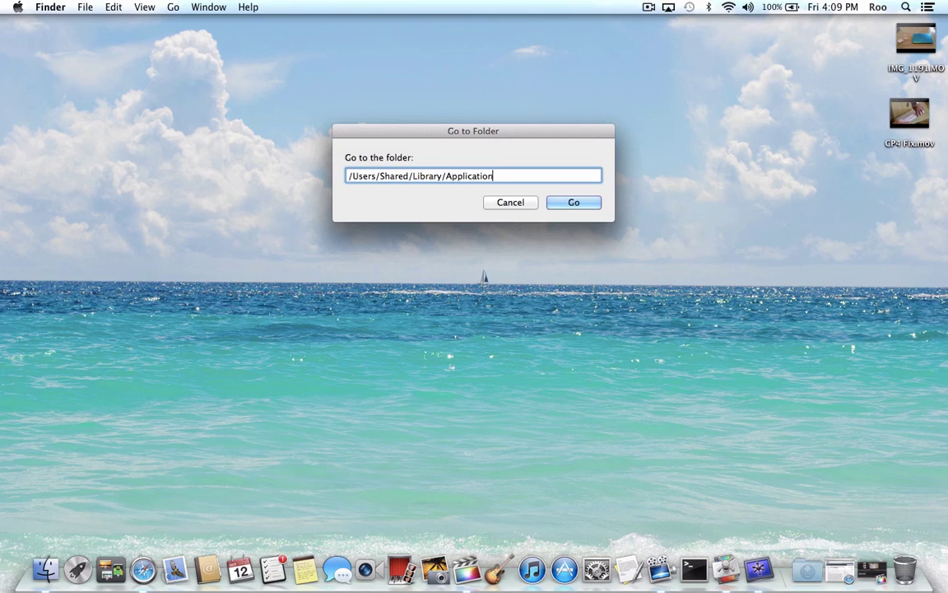
type(" Support/")
left_click(574, 202)
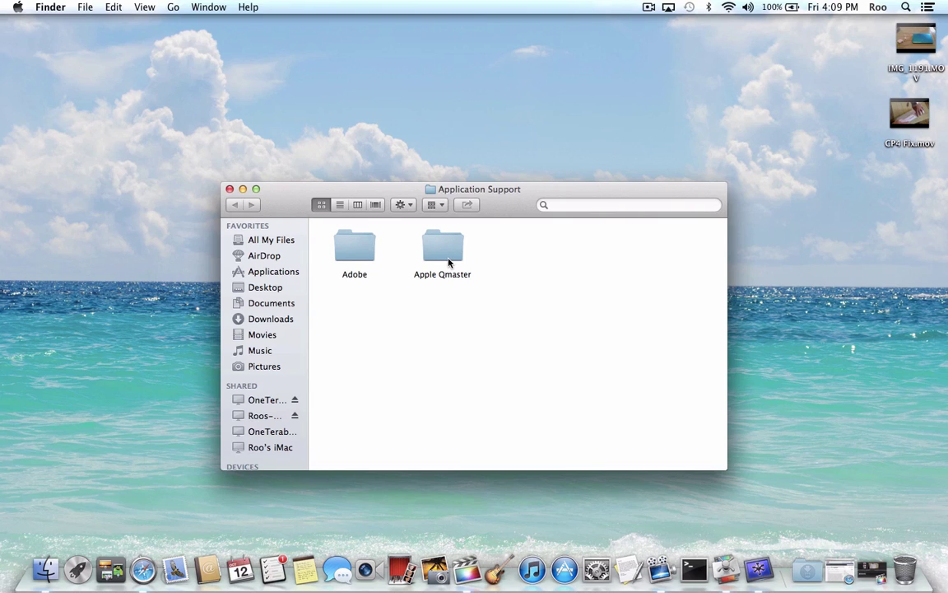
double_click(446, 256)
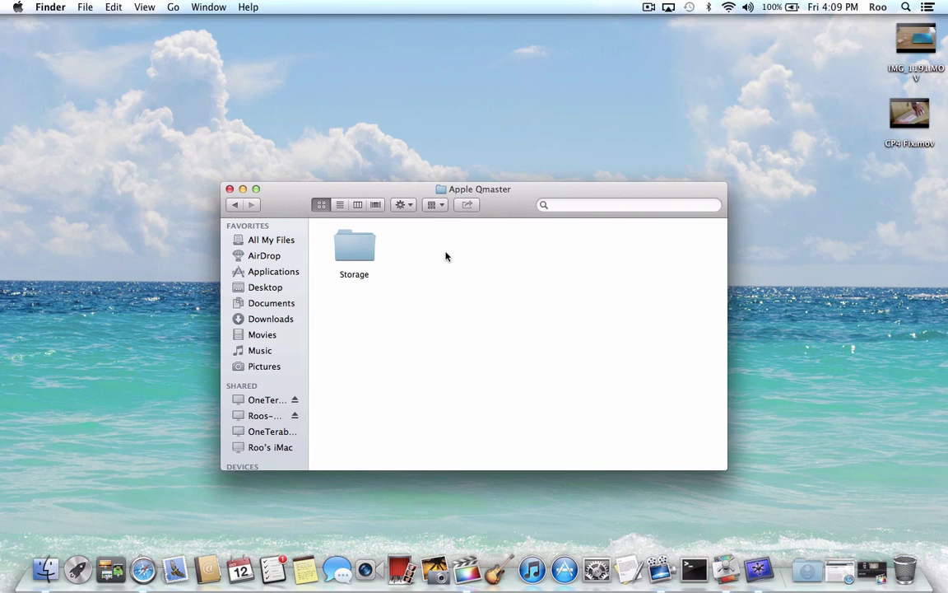
double_click(367, 247)
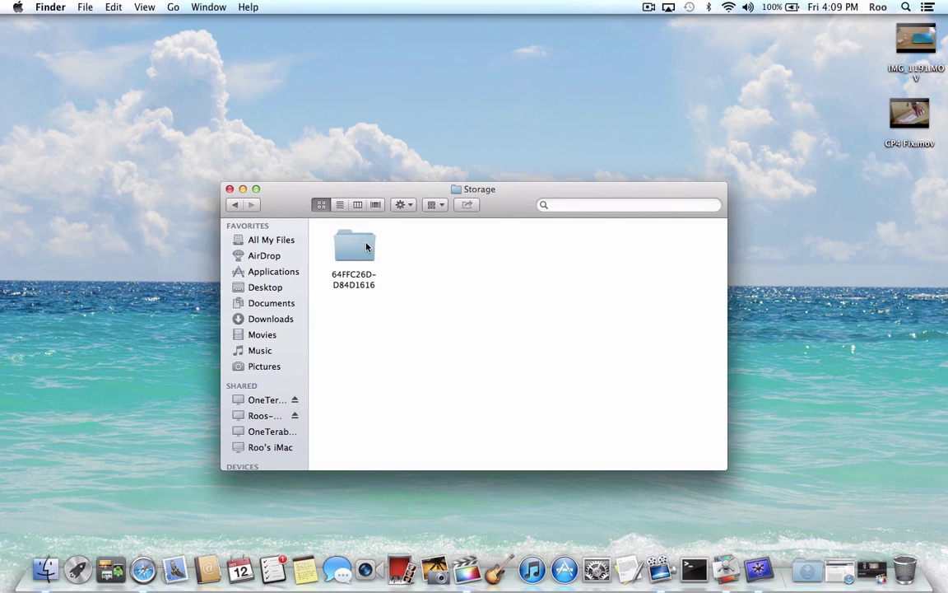
left_click(235, 207)
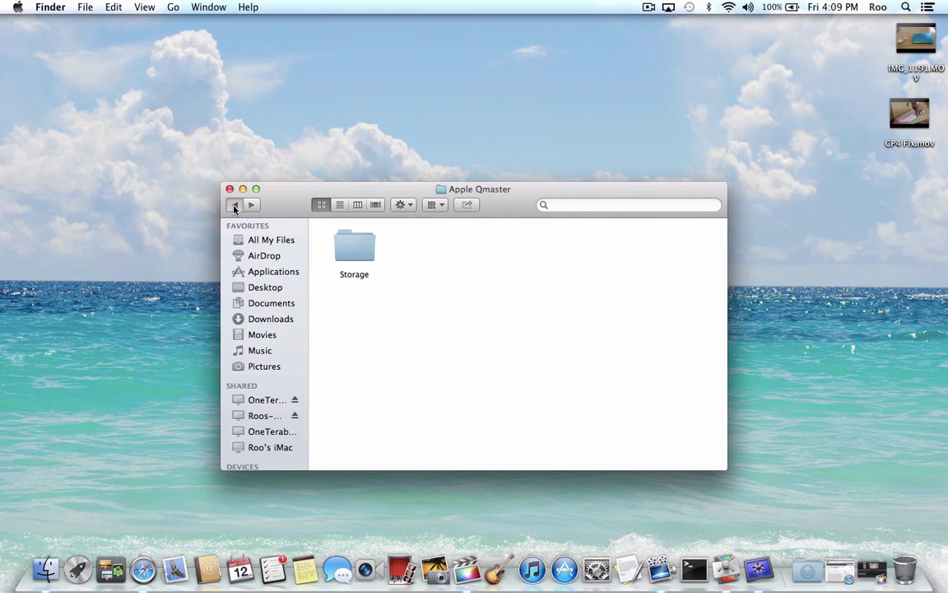
left_click(235, 208)
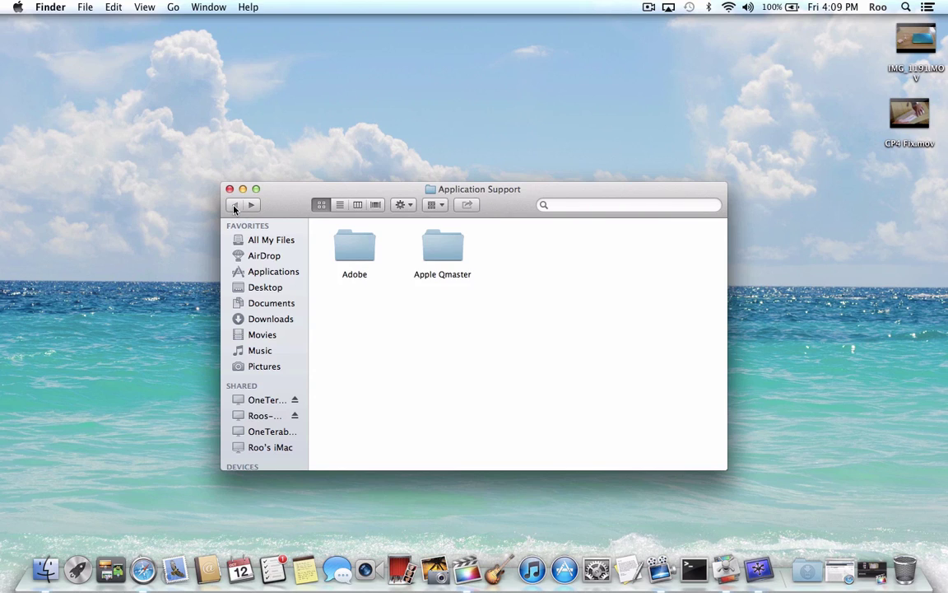
left_click(441, 249)
- In Apple Qmaster's Get Info, set everyone to Read & Write, then open the folder
right_click(442, 249)
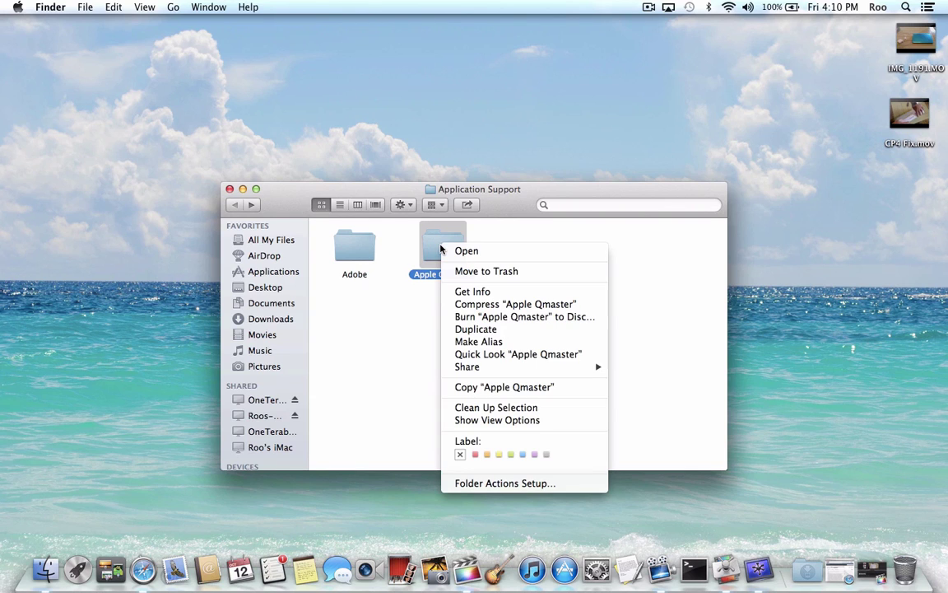
left_click(505, 293)
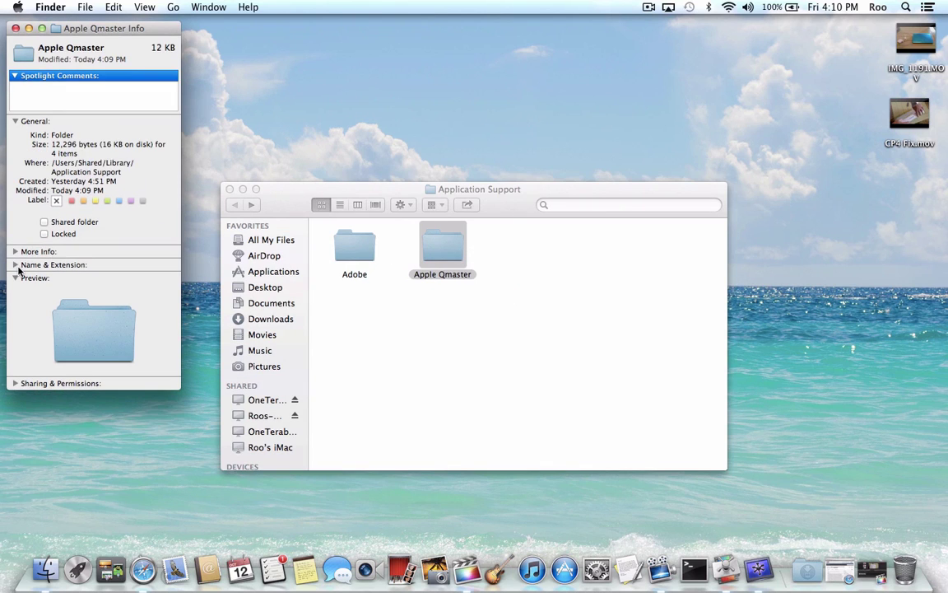
left_click(15, 251)
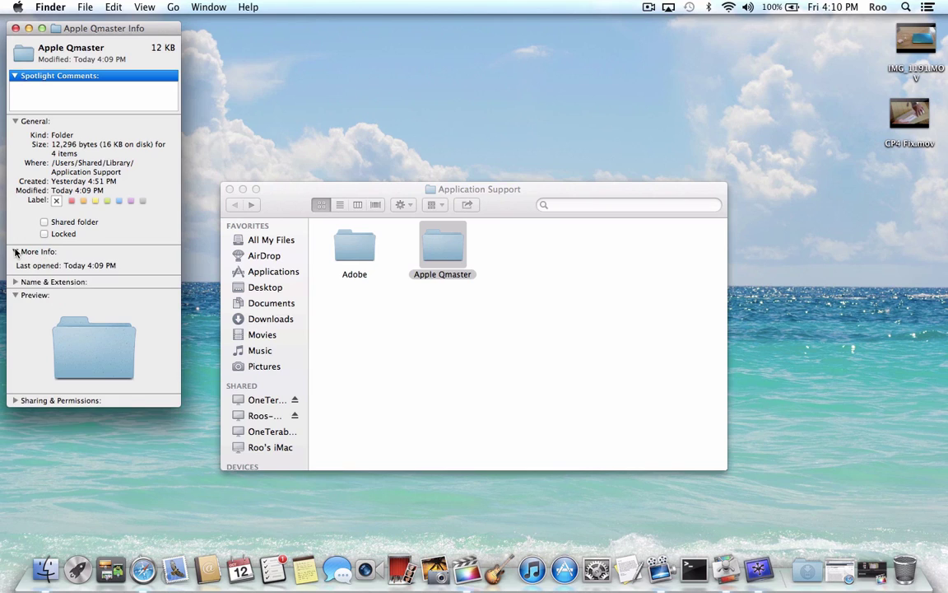
left_click(15, 252)
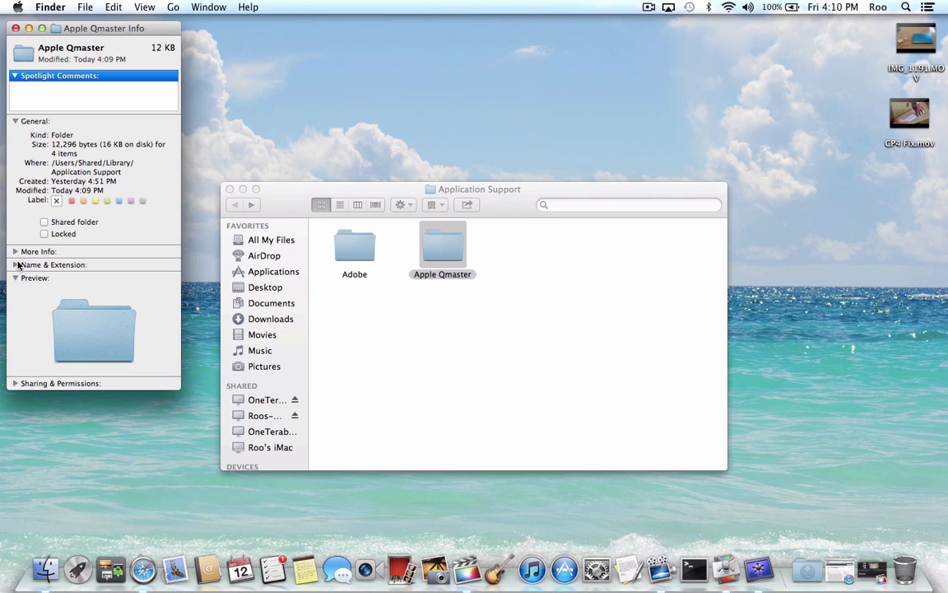
left_click(14, 384)
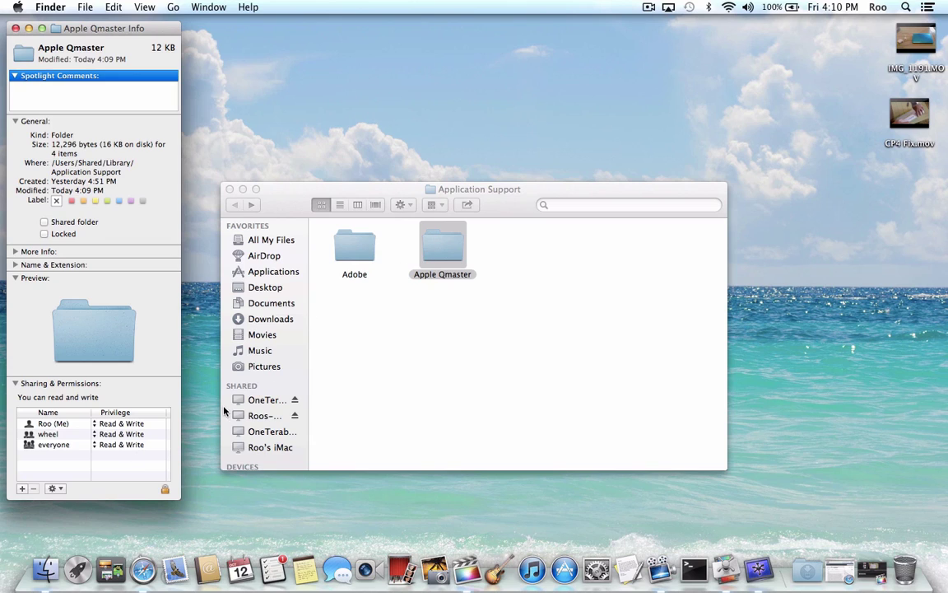
left_click(96, 446)
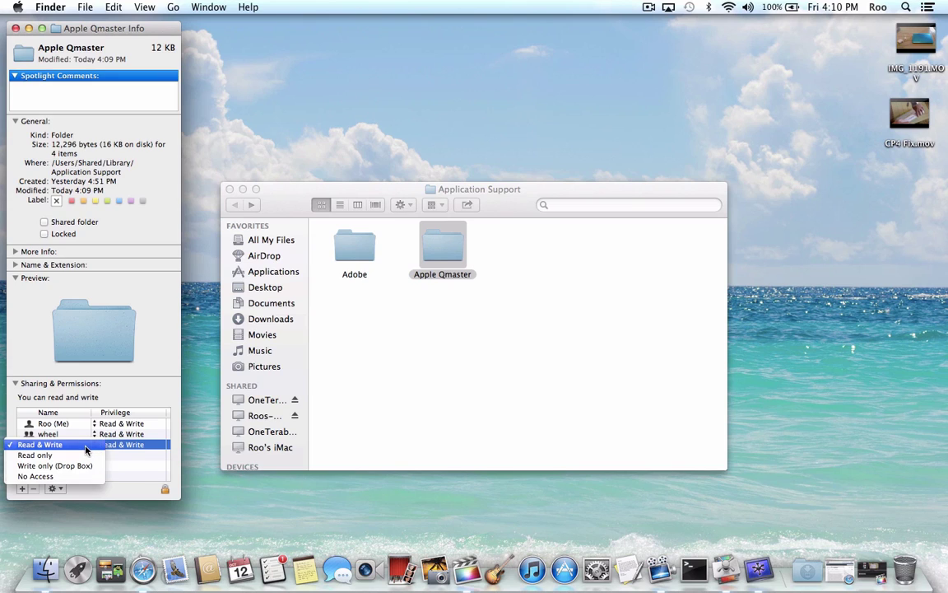
left_click(96, 448)
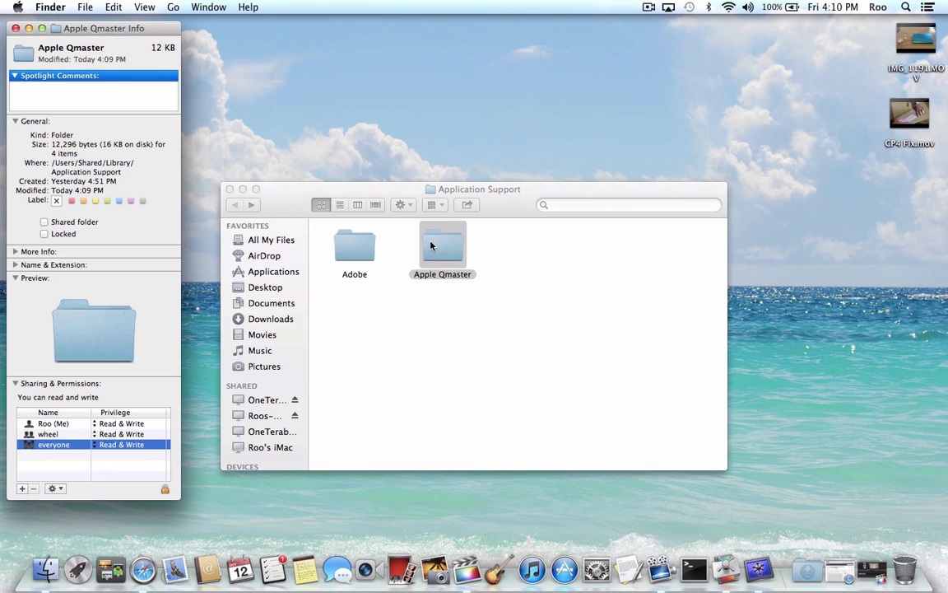
double_click(455, 258)
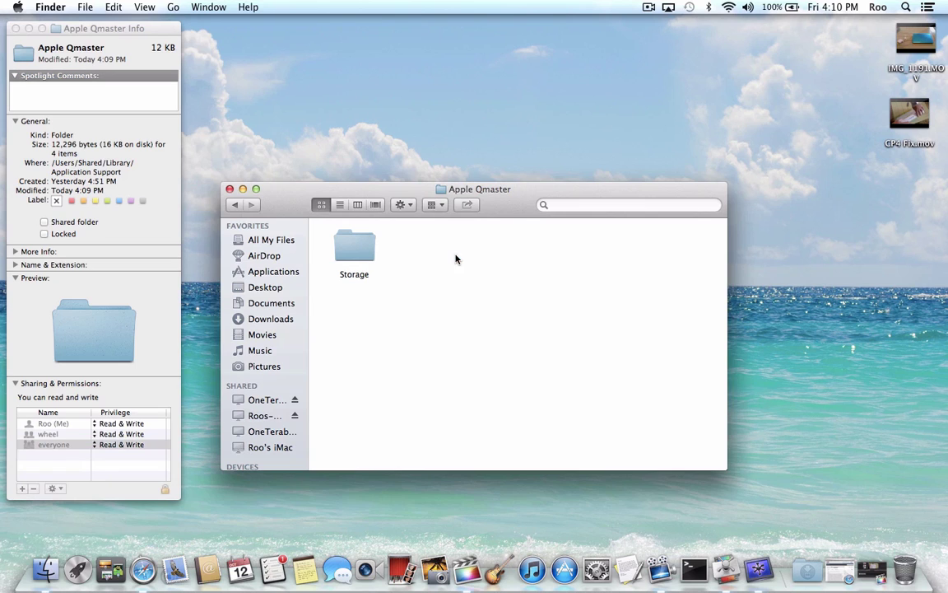
- Check the Storage folder's Info shows everyone at Read & Write, then close the Apple Qmaster window
left_click(14, 29)
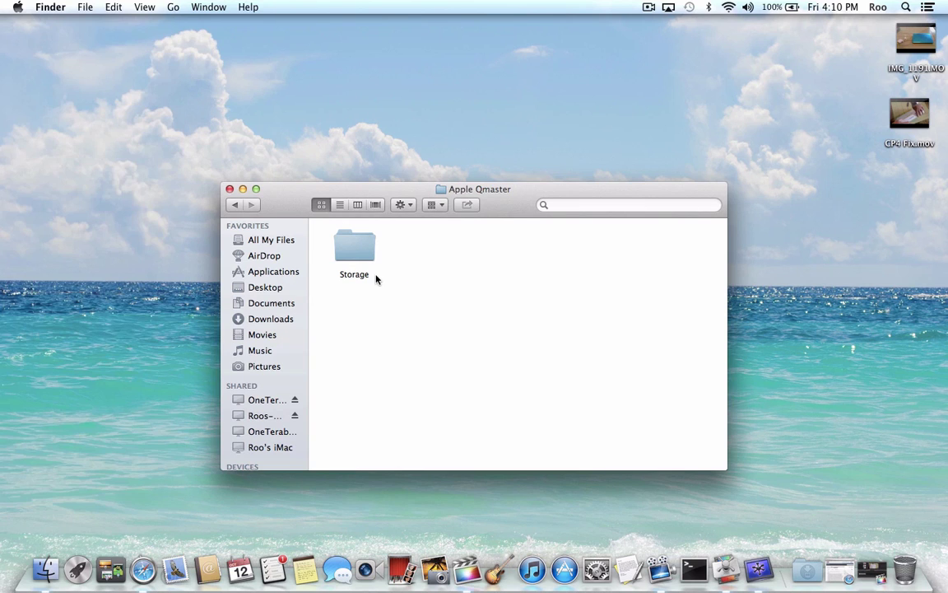
left_click(360, 261)
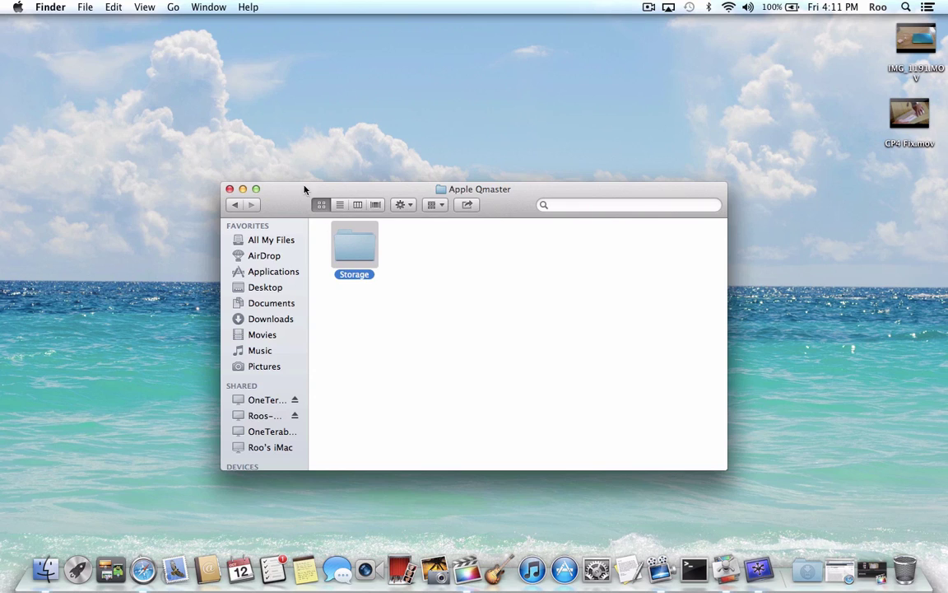
right_click(352, 249)
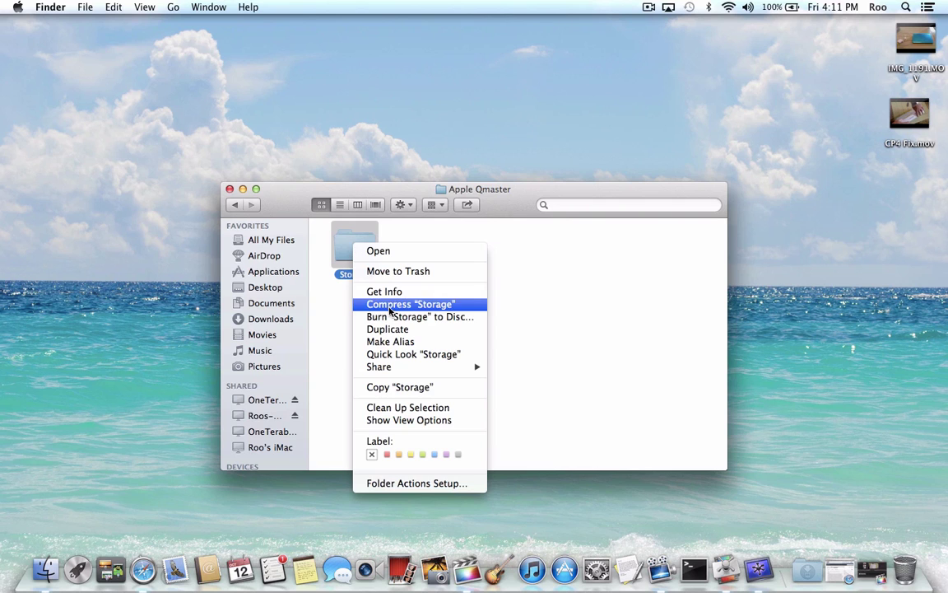
left_click(383, 293)
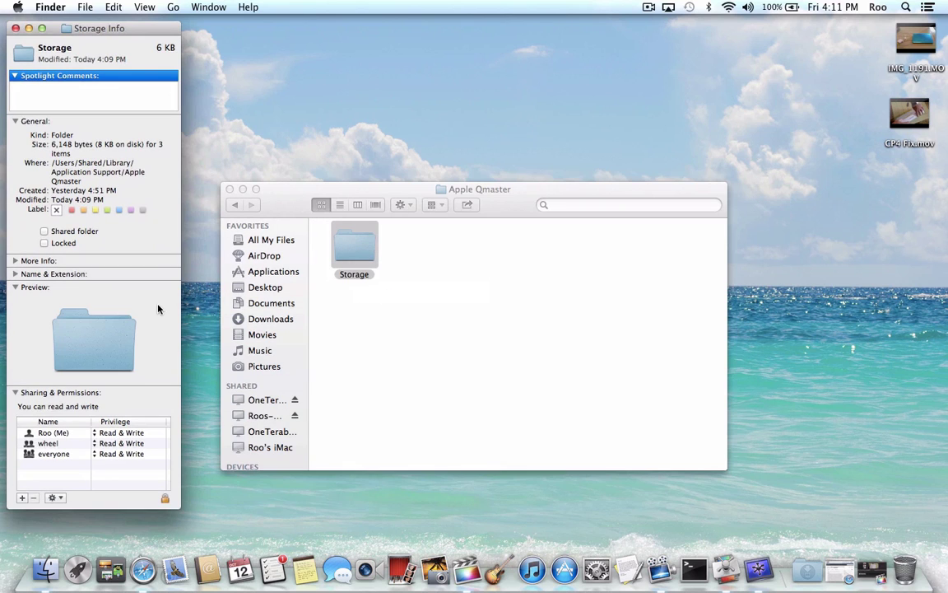
left_click(15, 28)
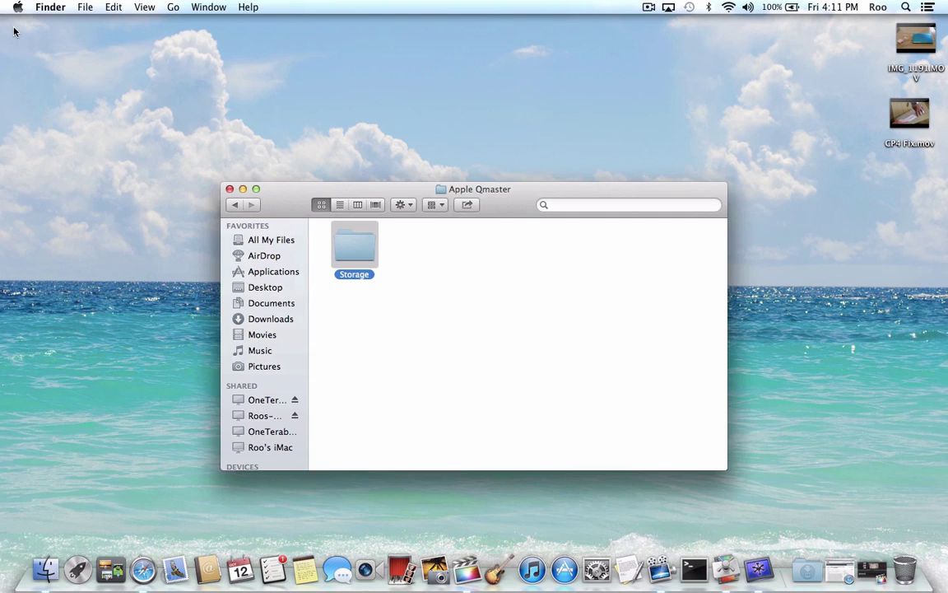
left_click(230, 188)
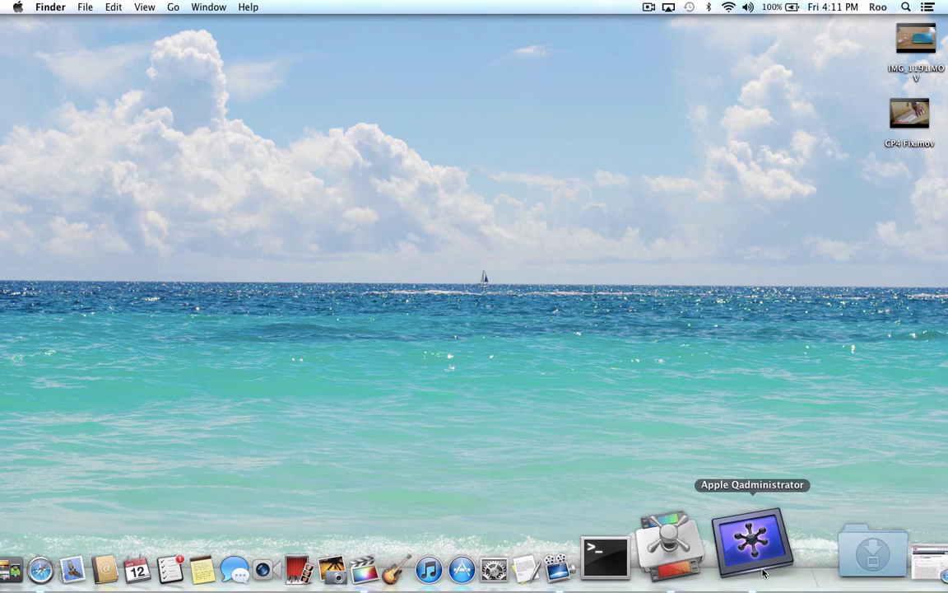
- Review Epic Cluster's iMac and MacBook Air services rendering CP4 Fix, then return to the Final Cut Pro project
left_click(759, 568)
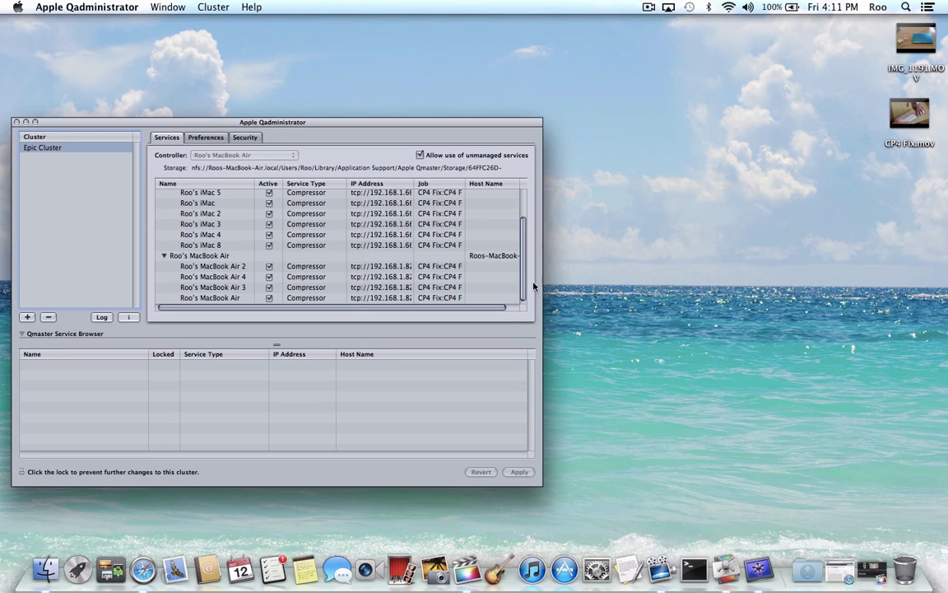
left_click_drag(525, 259, 523, 288)
left_click_drag(525, 262, 531, 290)
left_click_drag(403, 127, 581, 91)
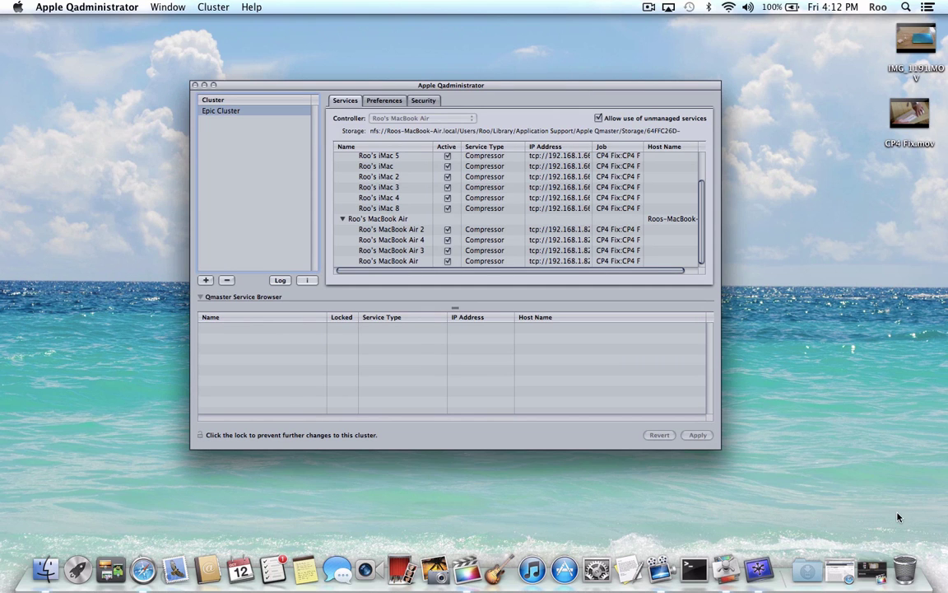
left_click(873, 570)
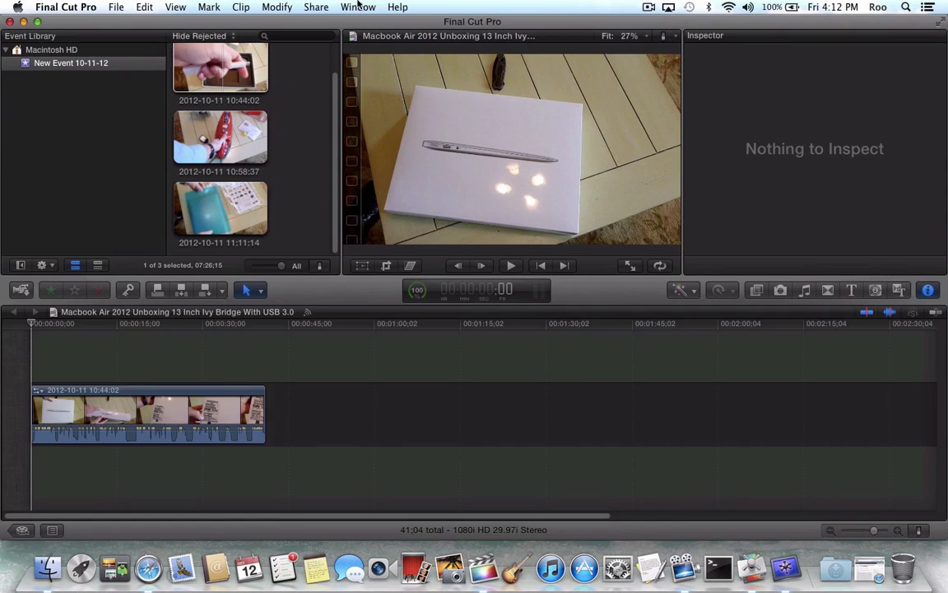
left_click(316, 7)
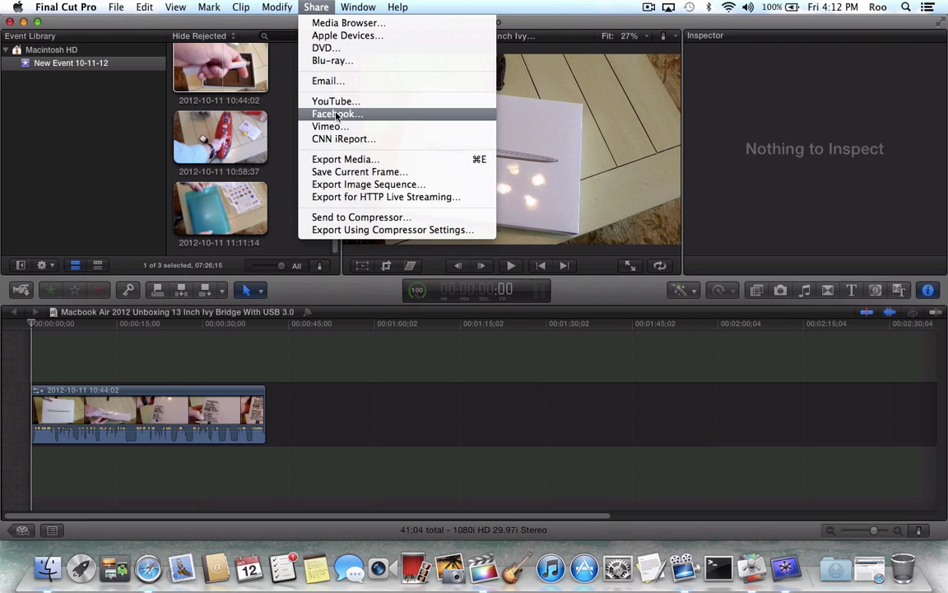
left_click(128, 29)
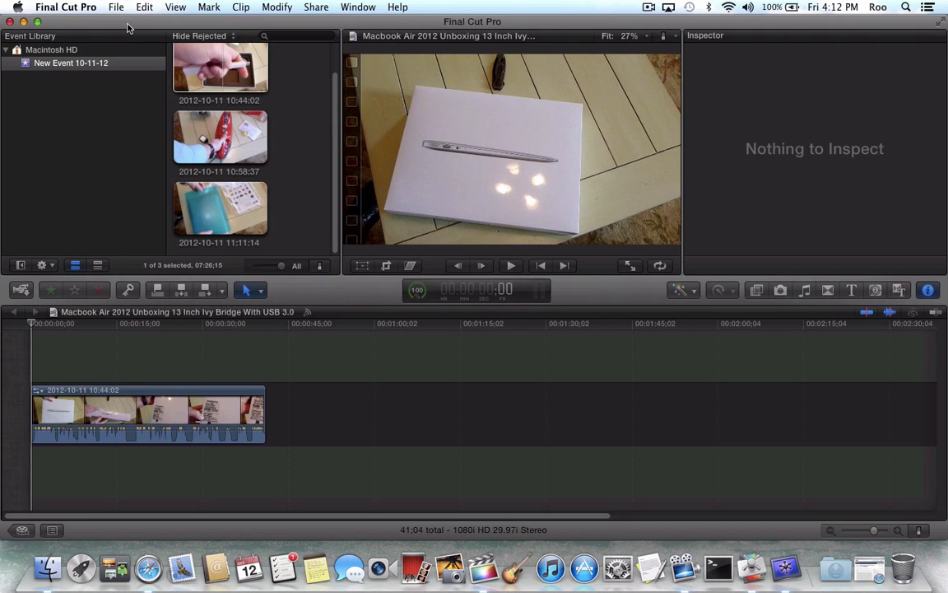
- Minimize Final Cut Pro and scroll Qadministrator's Services list to the top iMac entries
left_click(23, 21)
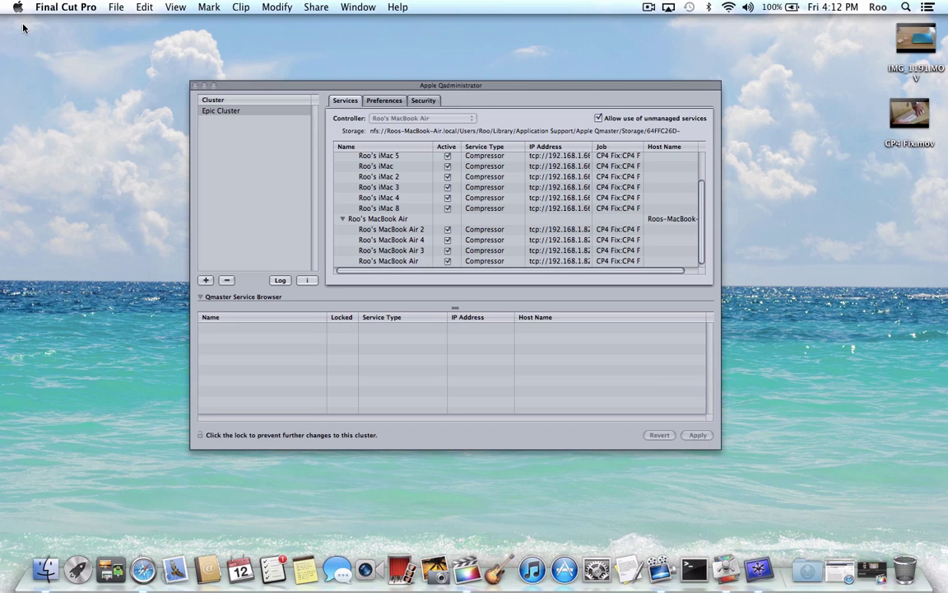
left_click(704, 198)
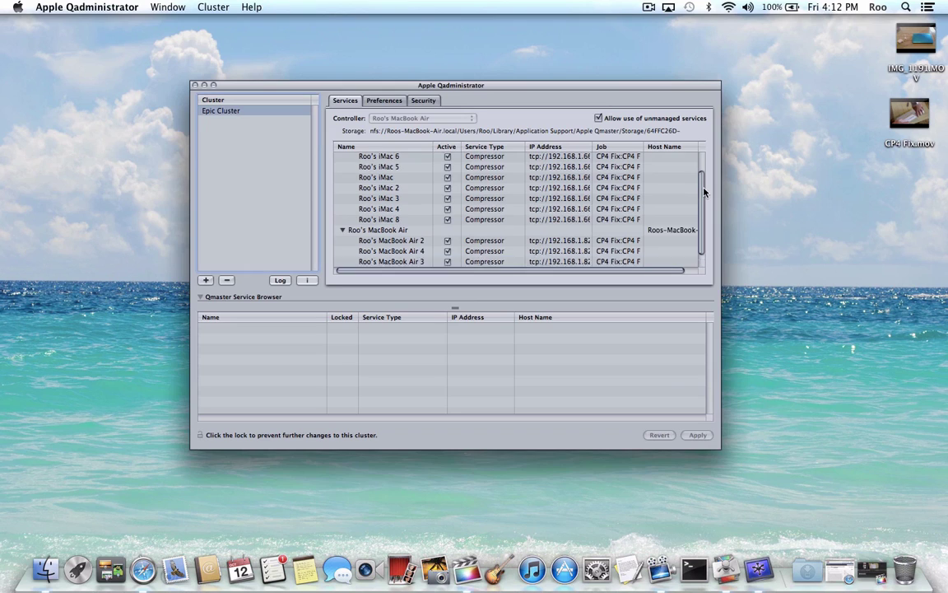
left_click_drag(704, 190, 703, 155)
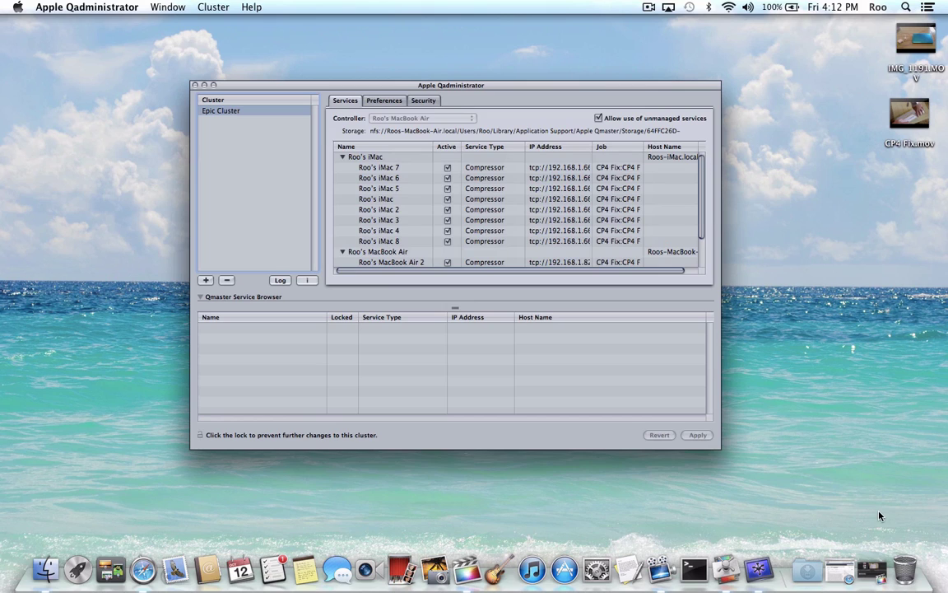